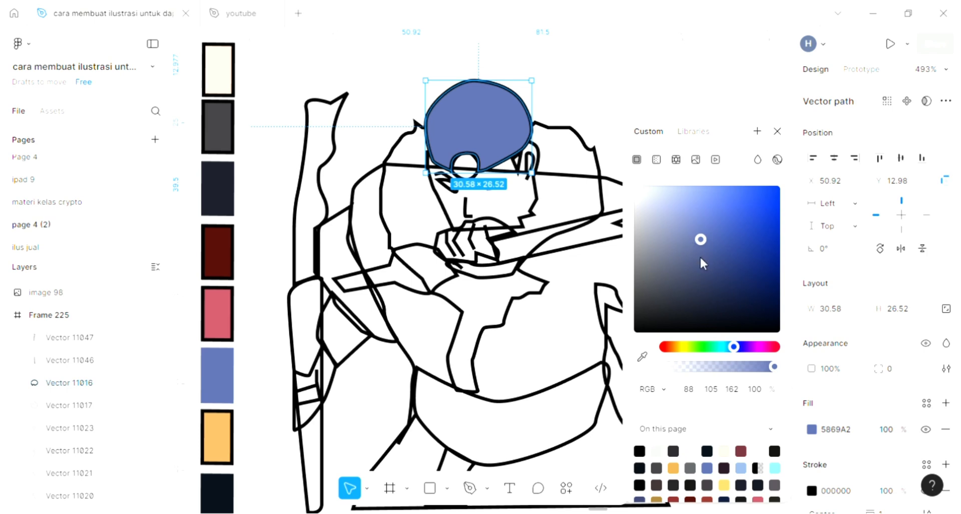
Darken the cap's fill to 45558B and add a D9D9D9 fill to the round emblem on its front
{"action": "left_click", "coordinate": [708, 252]}
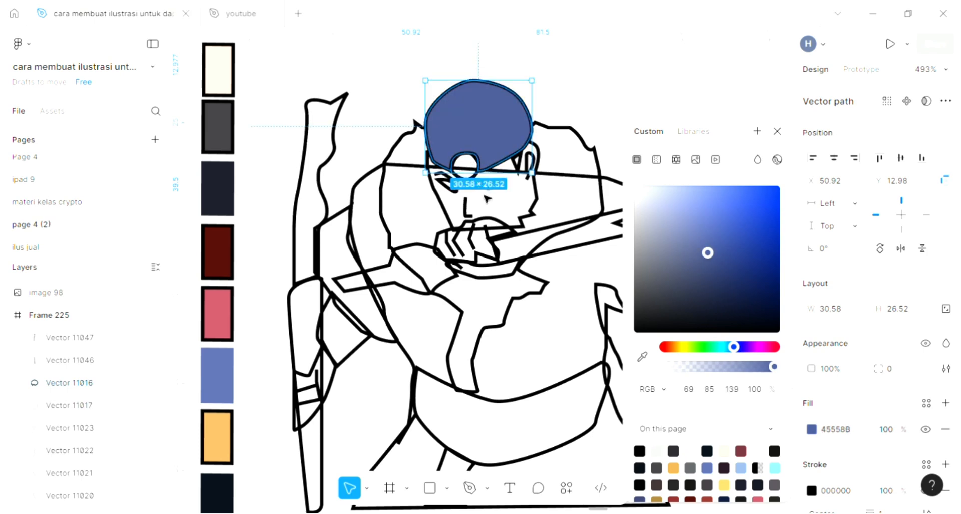
{"action": "left_click", "coordinate": [476, 185]}
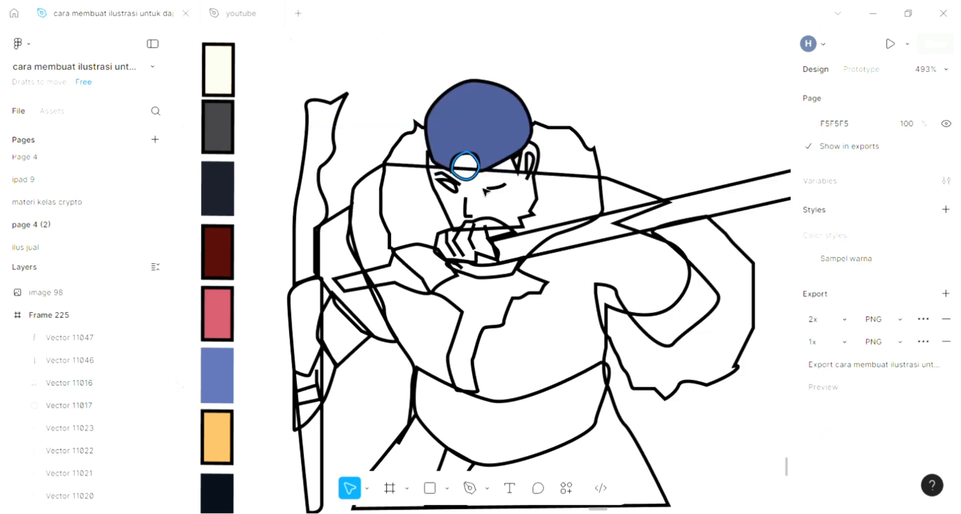
{"action": "left_click", "coordinate": [468, 178]}
{"action": "left_click", "coordinate": [946, 404]}
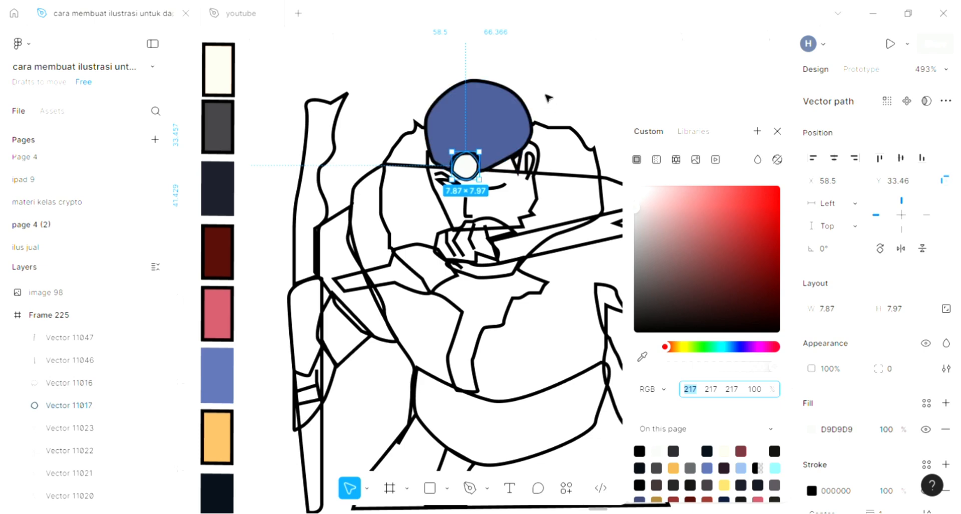
{"action": "left_click", "coordinate": [534, 114]}
Draw two straight headband lines with the Pen tool from the emblem to the cap's side edges, the longer spanning about 15.5 × 6
{"action": "scroll", "coordinate": [452, 144], "scroll_direction": "up", "scroll_amount": 3}
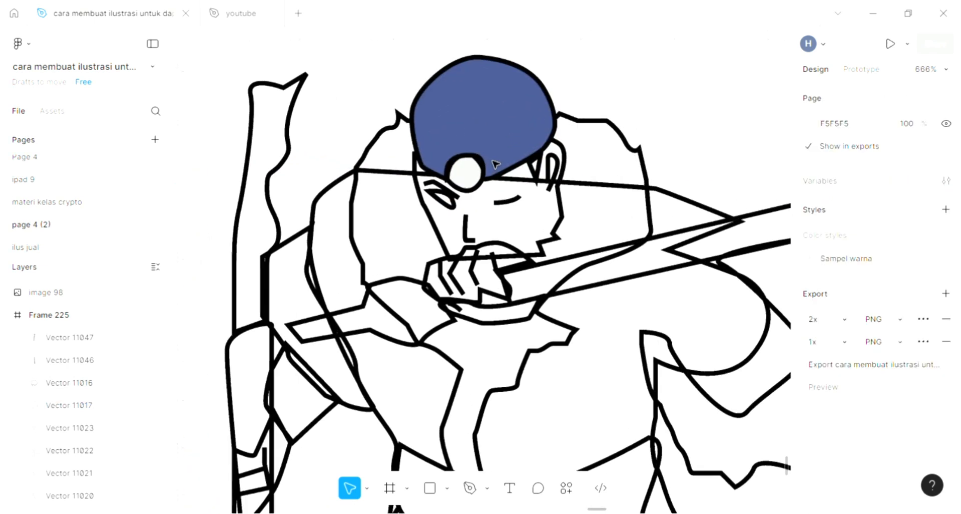
{"action": "key", "text": "p"}
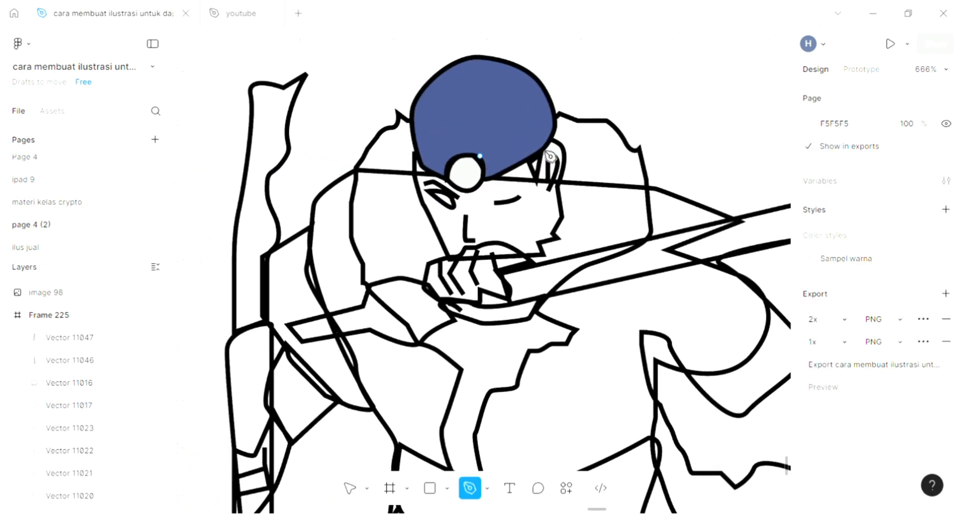
{"action": "left_click", "coordinate": [553, 127]}
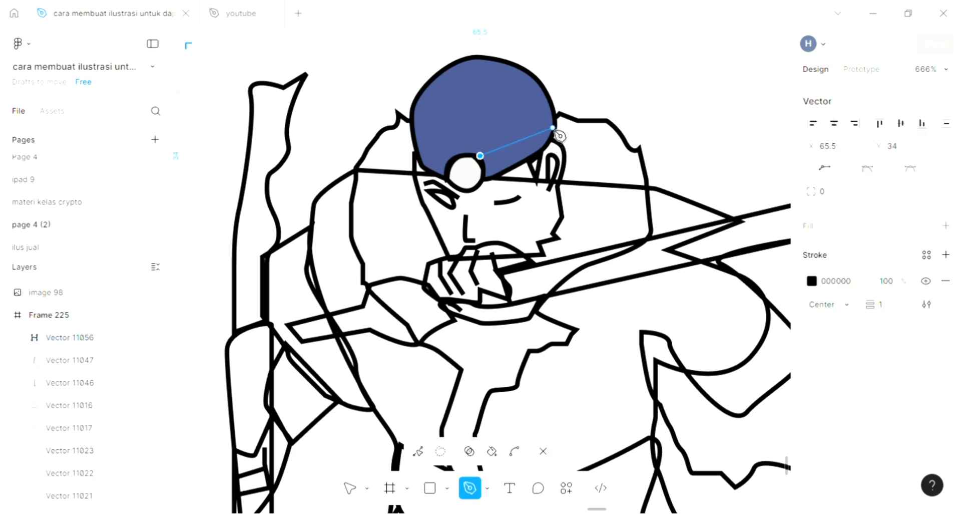
{"action": "key", "text": "Return"}
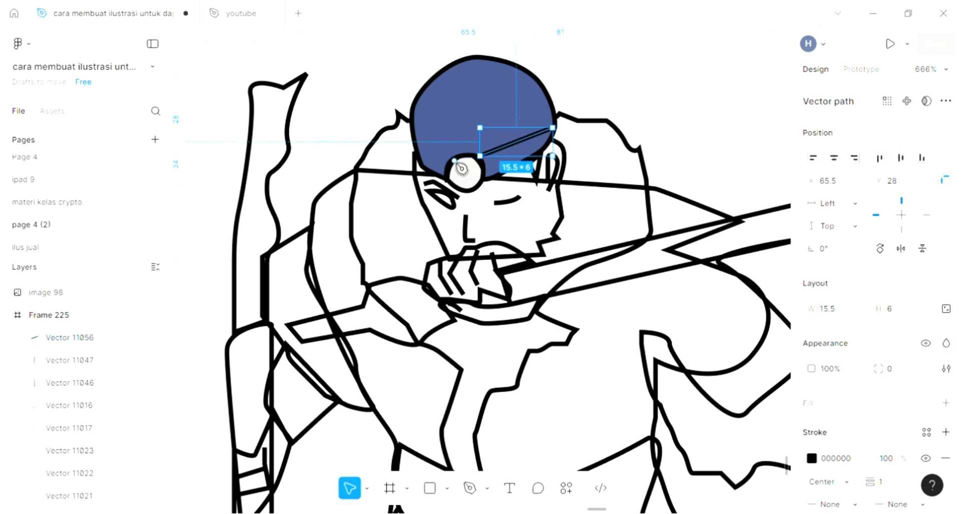
{"action": "left_click", "coordinate": [415, 140]}
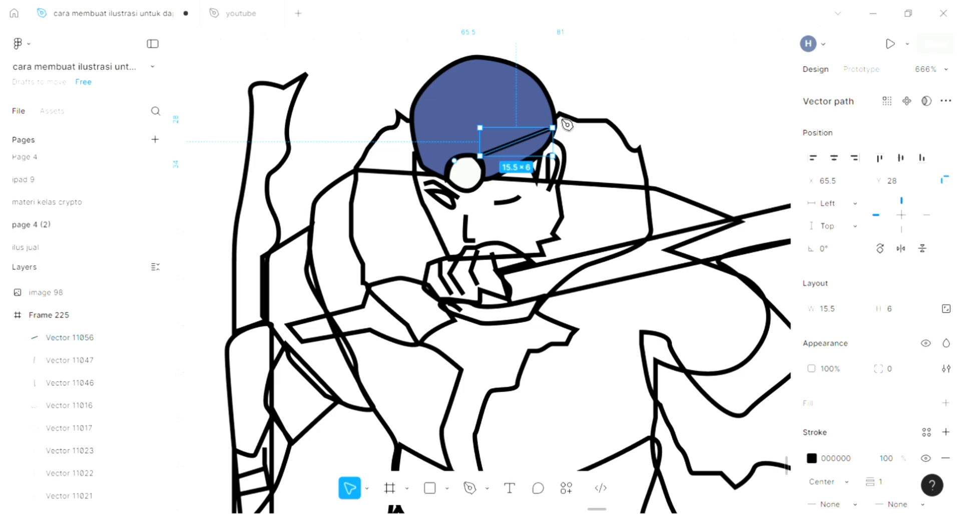
{"action": "key", "text": "Return"}
{"action": "left_click", "coordinate": [595, 100]}
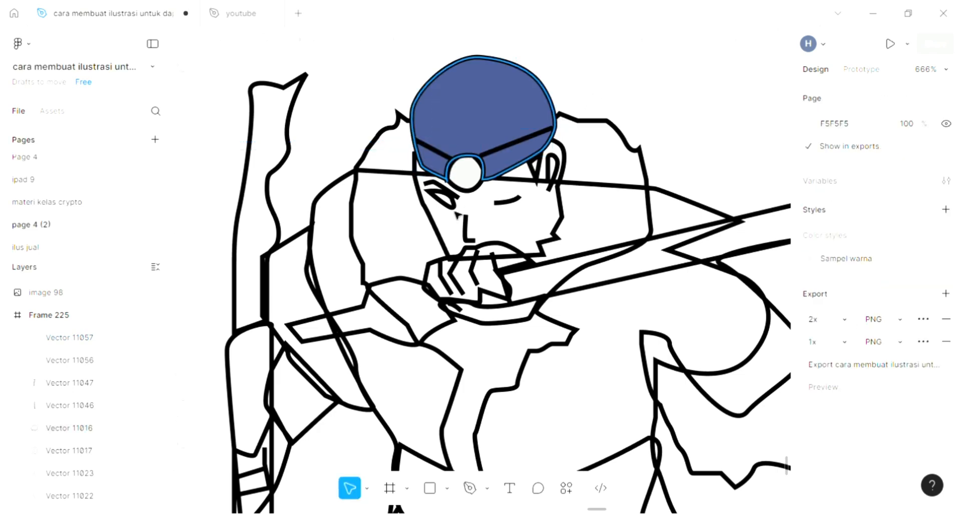
Add a D9D9D9 fill to the face outline and send it to the back behind the facial features
{"action": "left_click", "coordinate": [455, 250]}
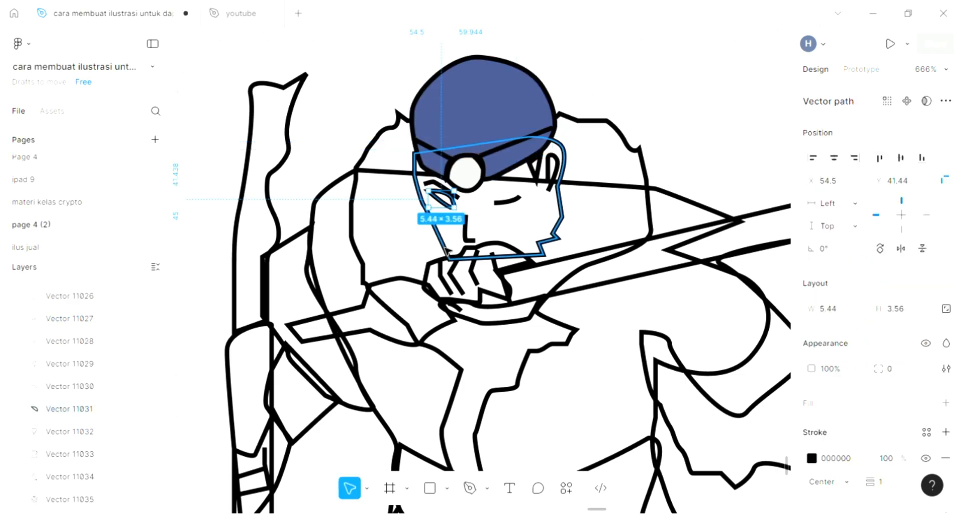
{"action": "left_click", "coordinate": [543, 255]}
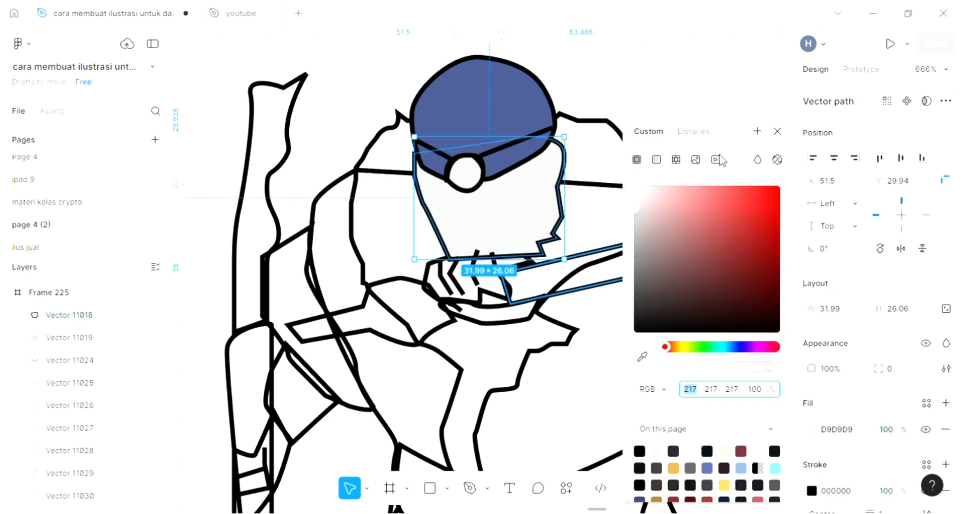
{"action": "left_click", "coordinate": [777, 131]}
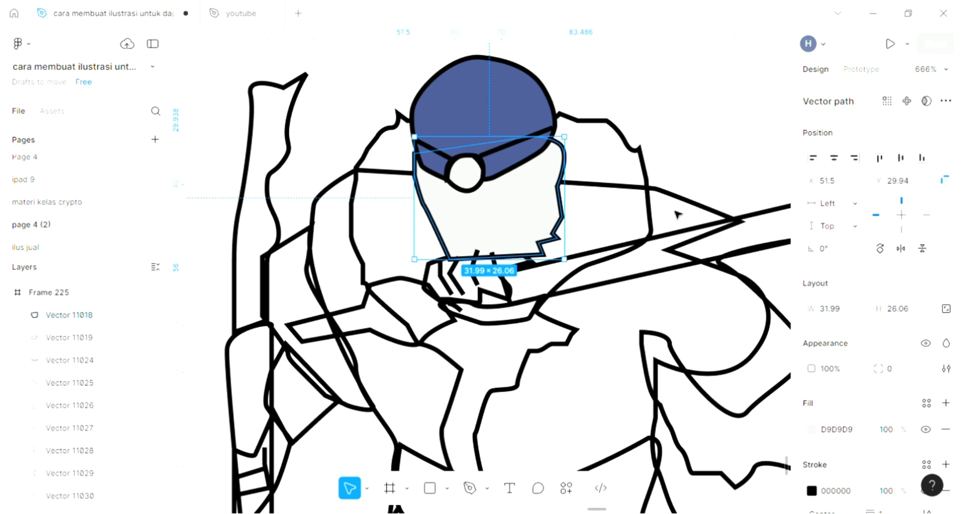
{"action": "key", "text": "bracketleft"}
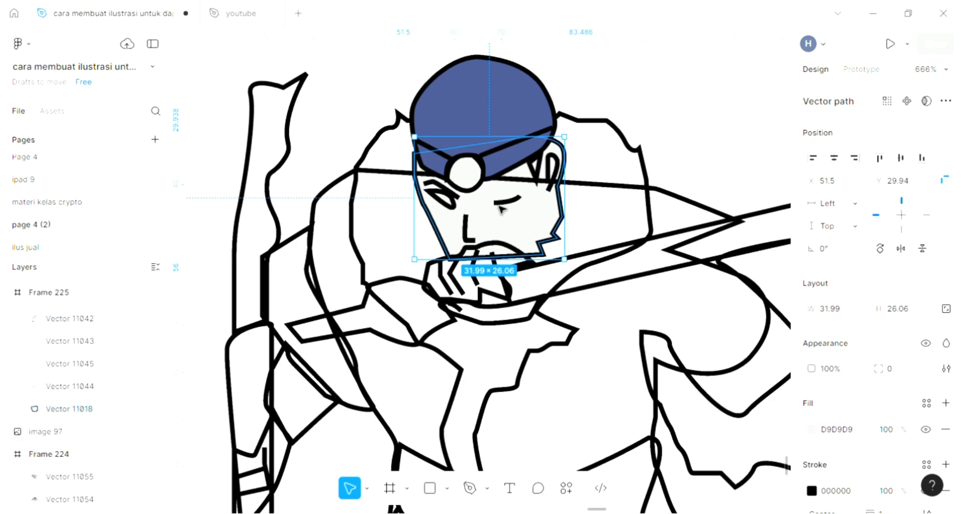
Recolor the face fill to FFE2D3 by sampling the cream swatch of the palette
{"action": "scroll", "coordinate": [513, 255], "scroll_direction": "down", "scroll_amount": 2}
{"action": "scroll", "coordinate": [513, 254], "scroll_direction": "down", "scroll_amount": 1}
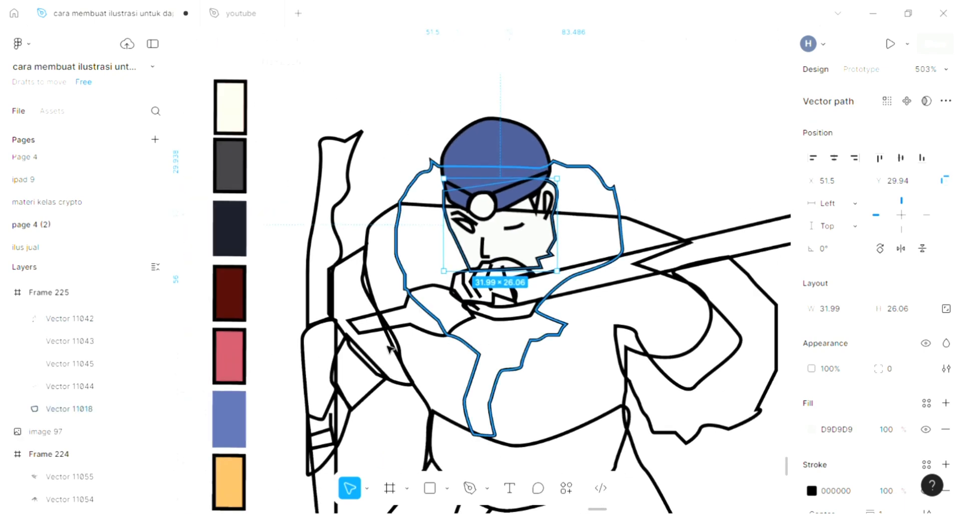
{"action": "key", "text": "i"}
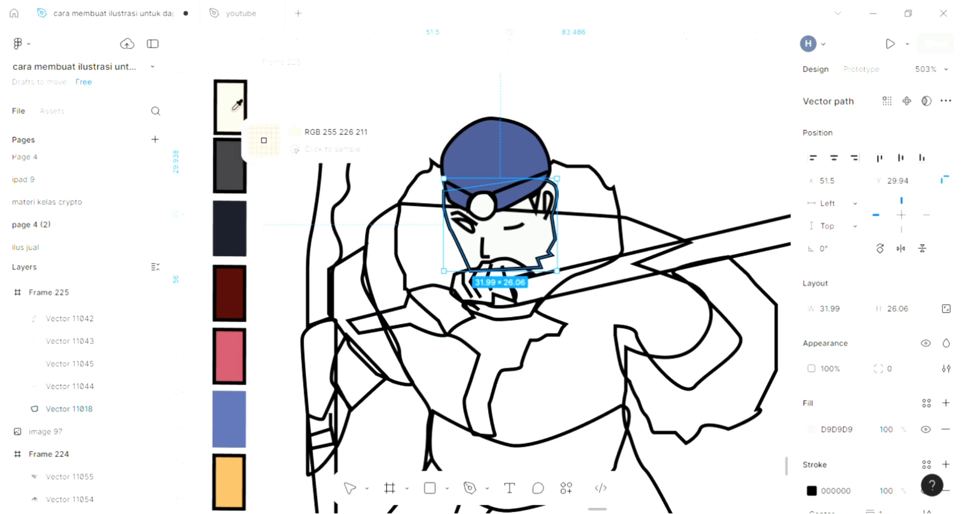
{"action": "left_click", "coordinate": [236, 106]}
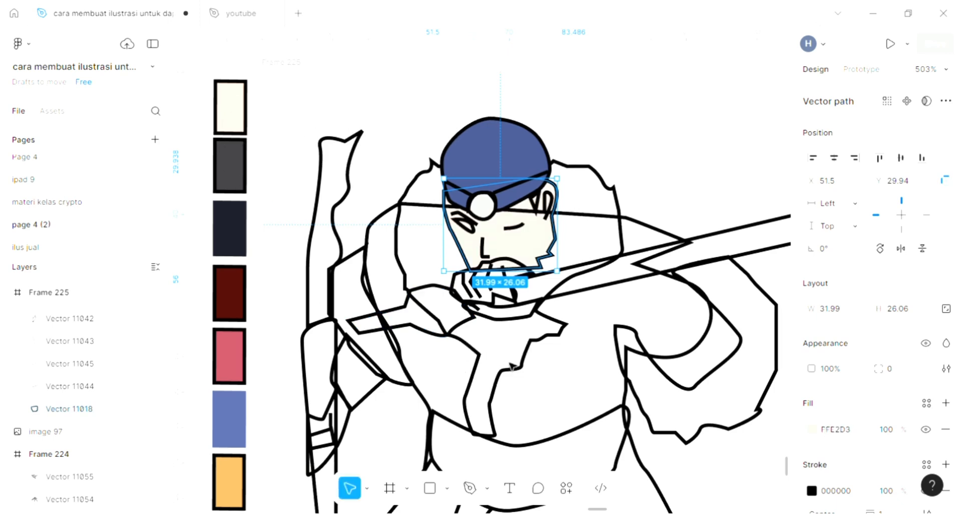
Add a fill to the small open-eye shape and set it to white FFFFFF by sampling a white area of the canvas
{"action": "key", "text": "Tab"}
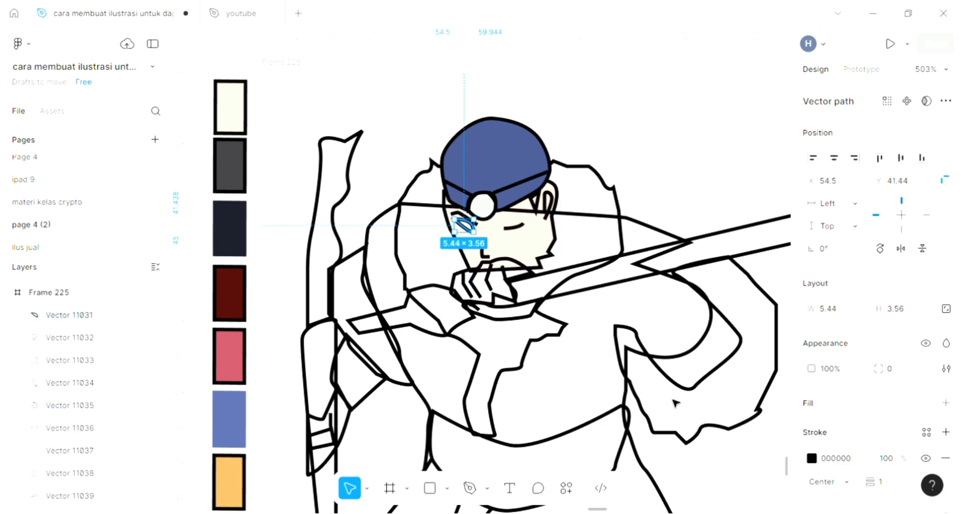
{"action": "left_click", "coordinate": [946, 403]}
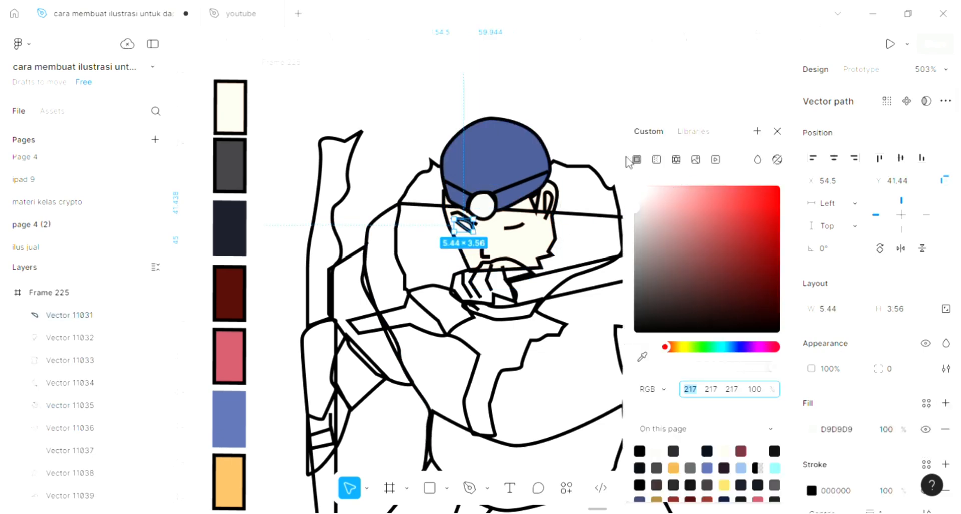
{"action": "key", "text": "BackSpace"}
{"action": "left_click", "coordinate": [643, 356]}
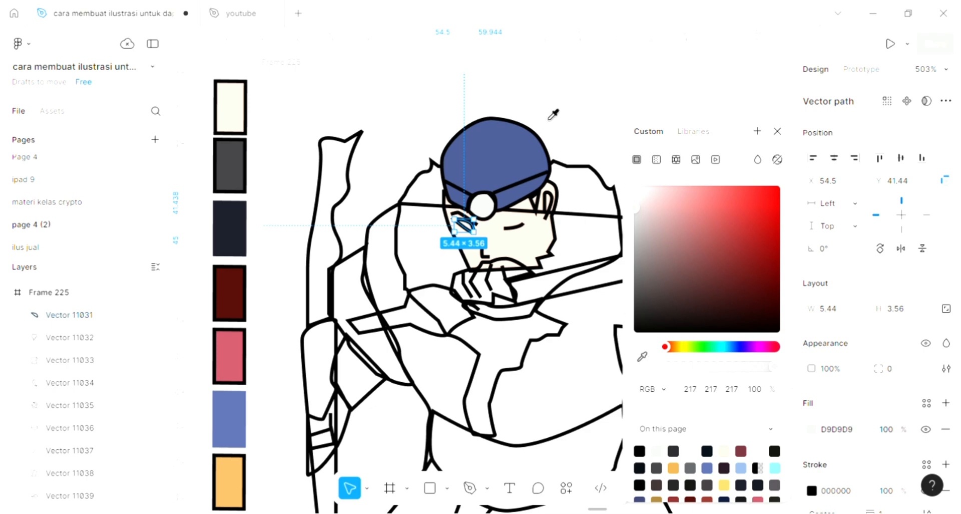
{"action": "left_click", "coordinate": [457, 318]}
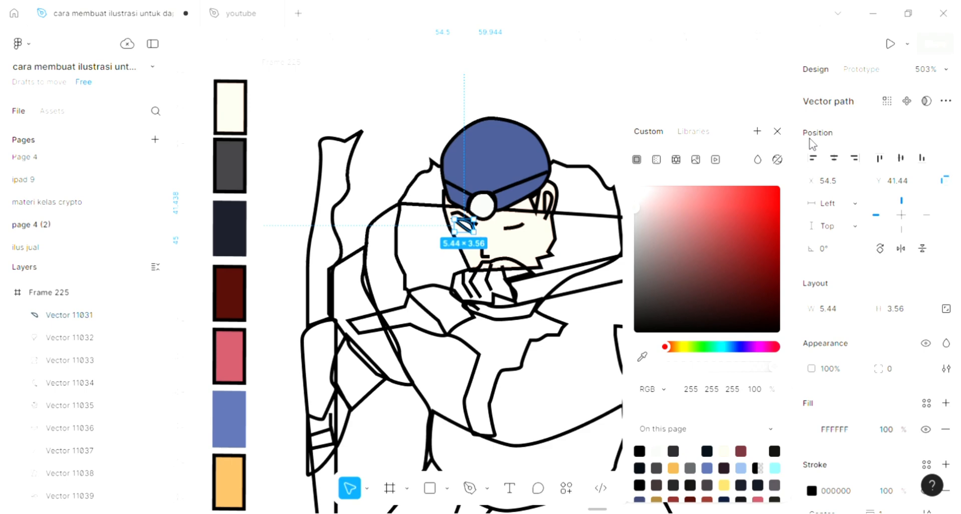
{"action": "left_click", "coordinate": [777, 131]}
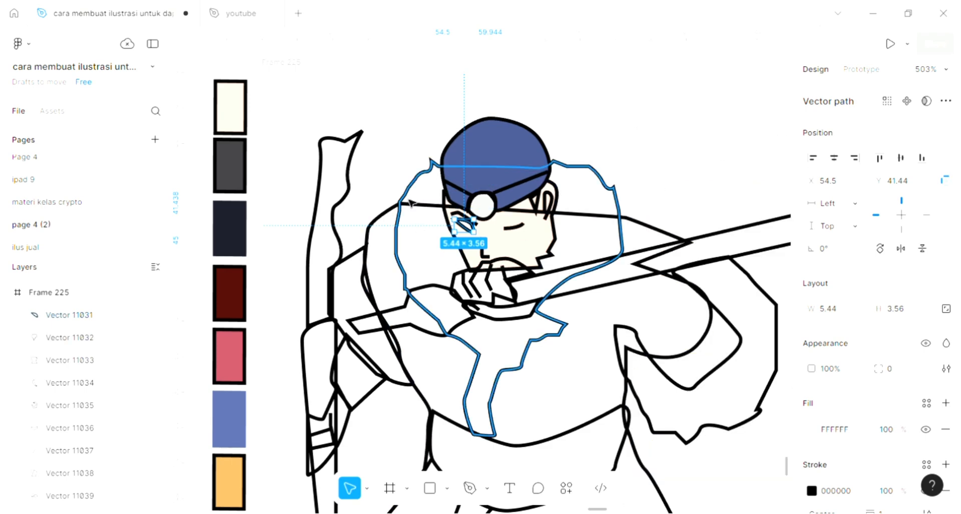
Add a D9D9D9 fill to the large fur collar around the head and send it to the back behind the face
{"action": "left_click", "coordinate": [580, 294]}
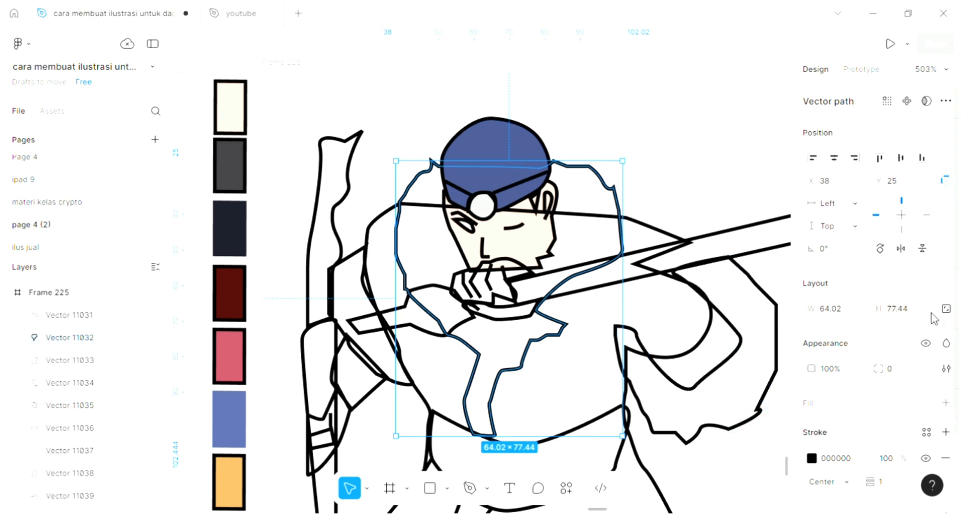
{"action": "left_click", "coordinate": [948, 401]}
{"action": "left_click", "coordinate": [812, 428]}
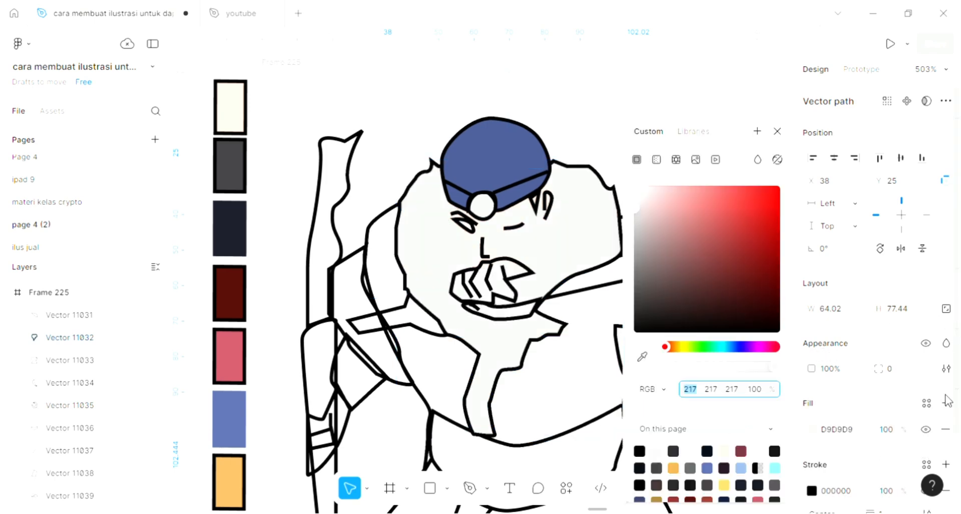
{"action": "left_click", "coordinate": [778, 132]}
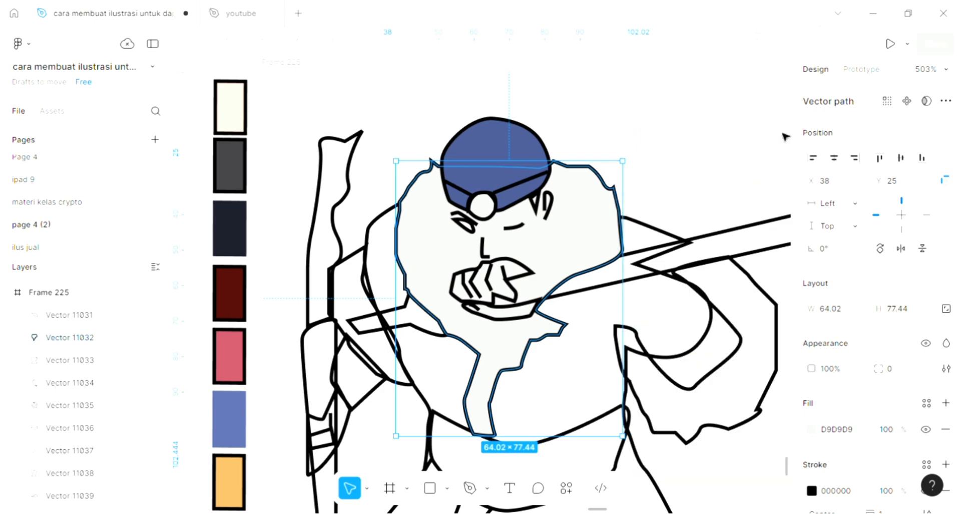
{"action": "key", "text": "bracketleft"}
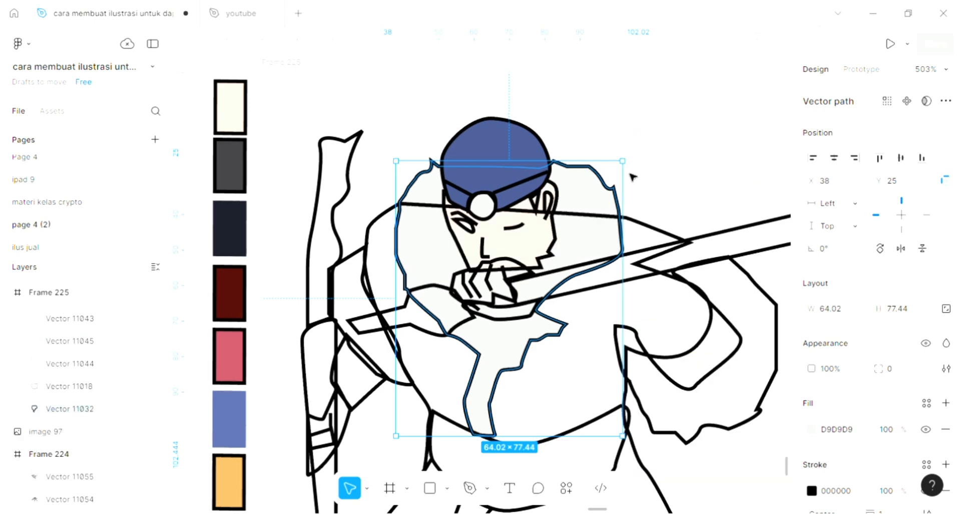
Add a D9D9D9 fill to the torso and robe outline and send it to the back behind the collar
{"action": "scroll", "coordinate": [548, 269], "scroll_direction": "down", "scroll_amount": 2}
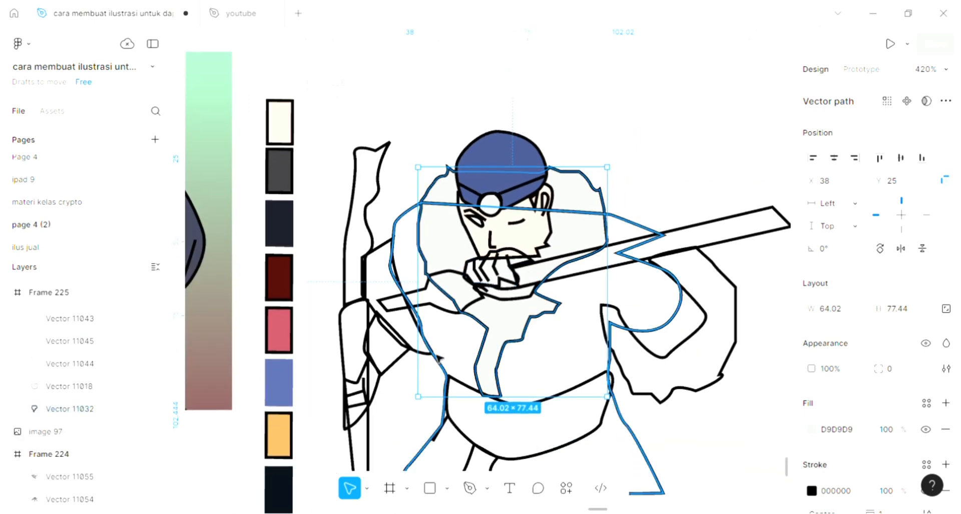
{"action": "left_click", "coordinate": [650, 330]}
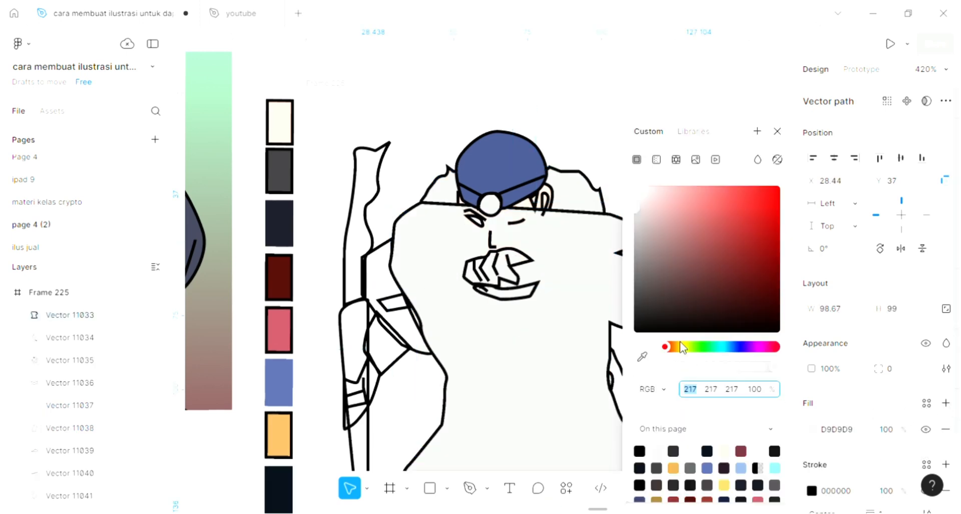
{"action": "left_click", "coordinate": [777, 131]}
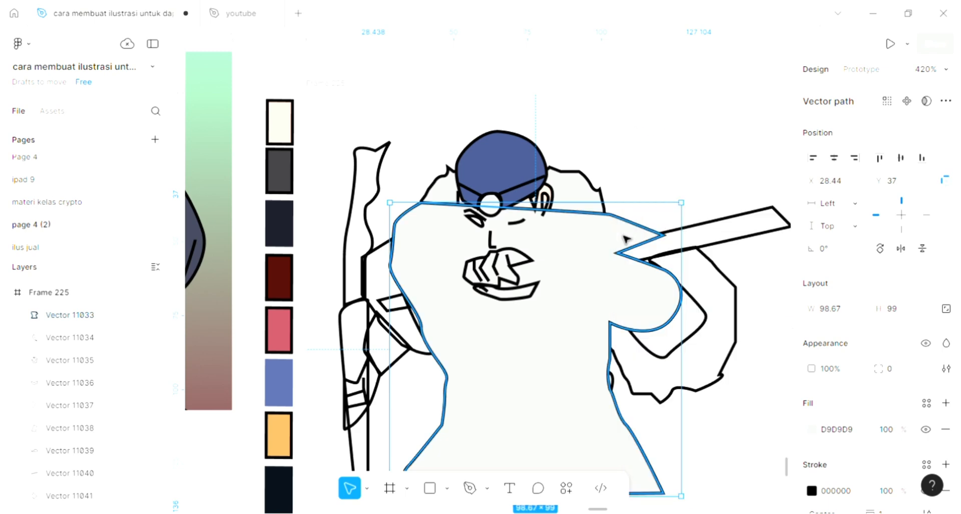
{"action": "key", "text": "ctrl+shift+bracketleft"}
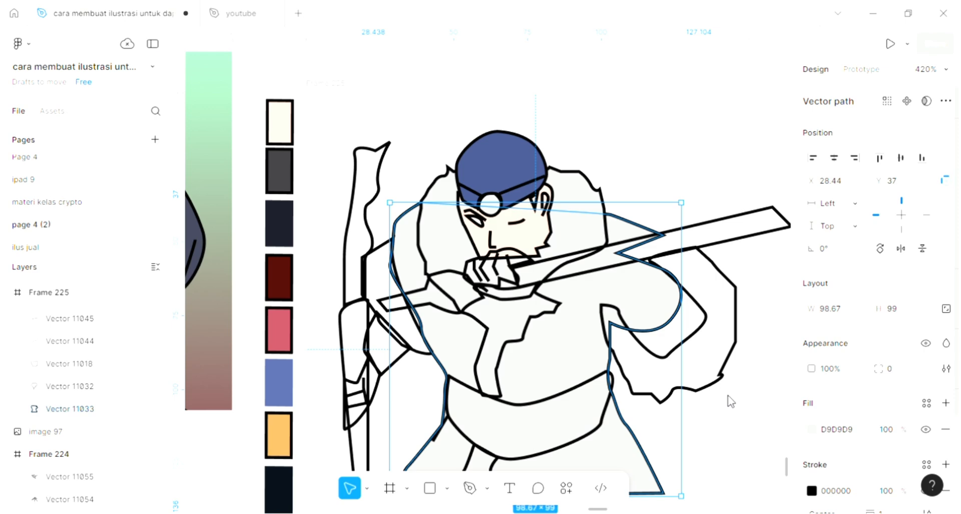
Recolor the torso and robe fill to 45558A by sampling the cap's blue
{"action": "key", "text": "i"}
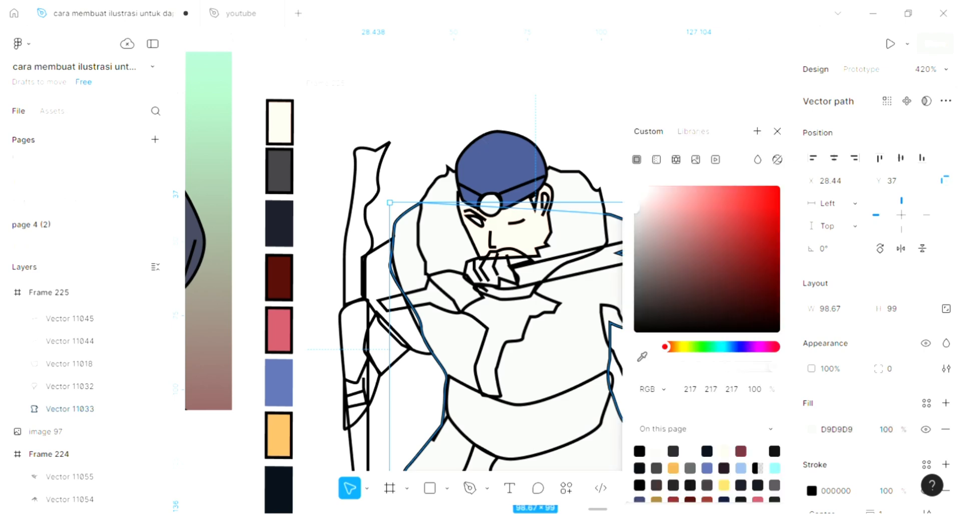
{"action": "left_click", "coordinate": [642, 356]}
{"action": "left_click", "coordinate": [520, 162]}
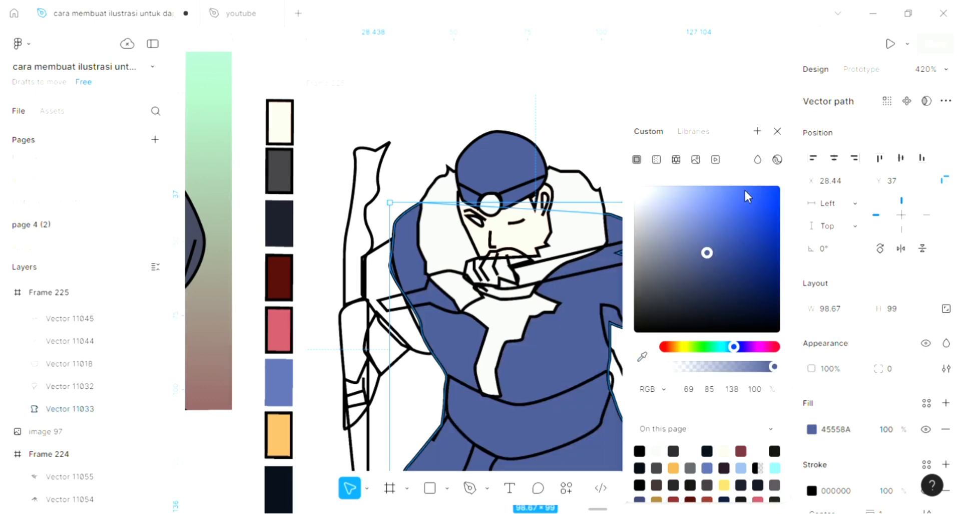
{"action": "key", "text": "Escape"}
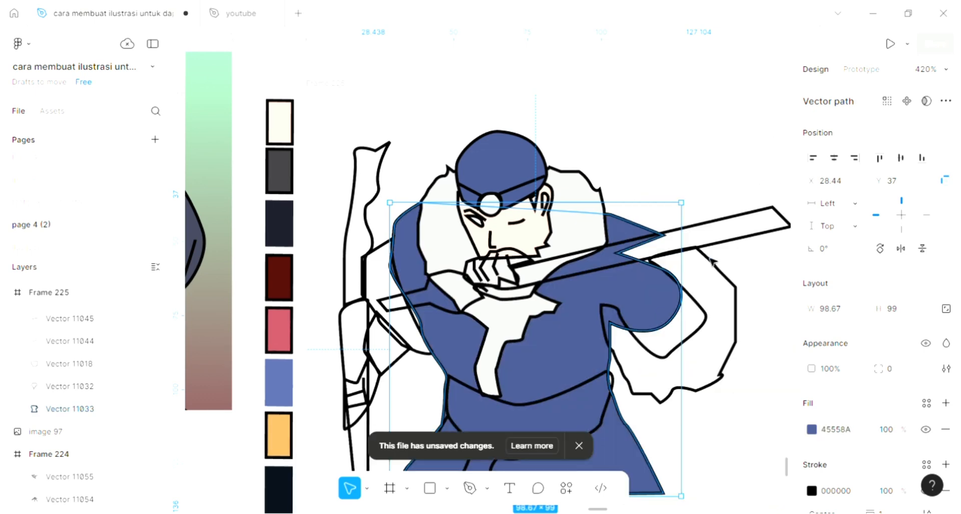
Add a D9D9D9 fill to the trailing fur scarf shape behind the archer's back
{"action": "scroll", "coordinate": [769, 351], "scroll_direction": "down", "scroll_amount": 1}
{"action": "left_click", "coordinate": [755, 343]}
{"action": "scroll", "coordinate": [750, 342], "scroll_direction": "down", "scroll_amount": 2}
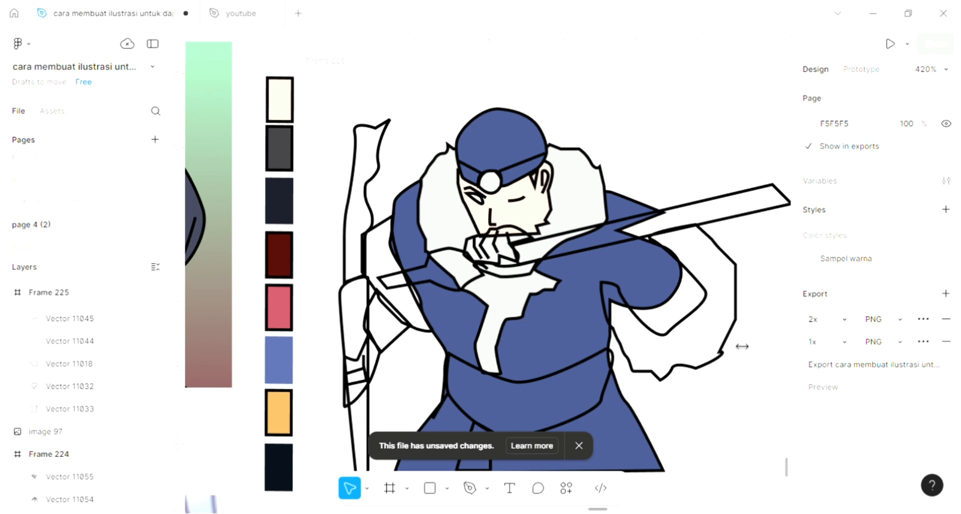
{"action": "scroll", "coordinate": [742, 346], "scroll_direction": "down", "scroll_amount": 1}
{"action": "left_click", "coordinate": [730, 351]}
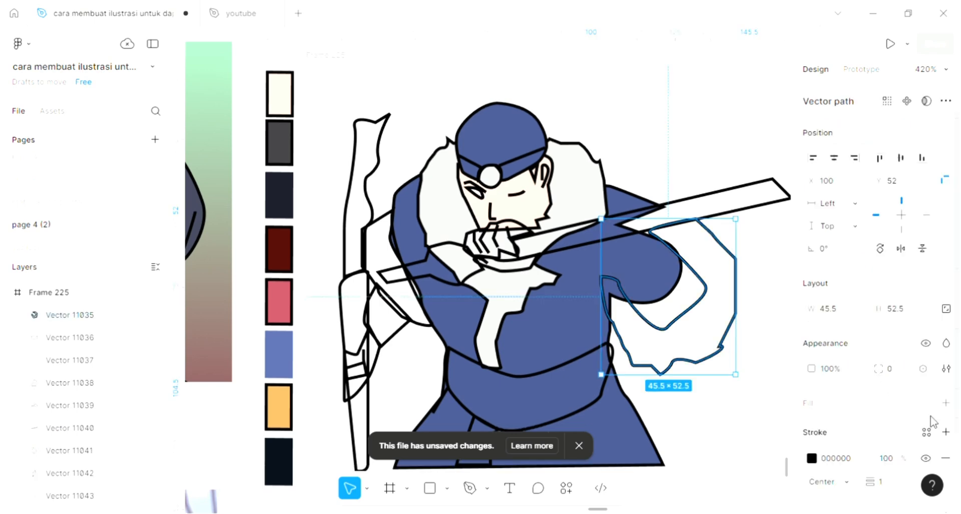
{"action": "left_click", "coordinate": [948, 405]}
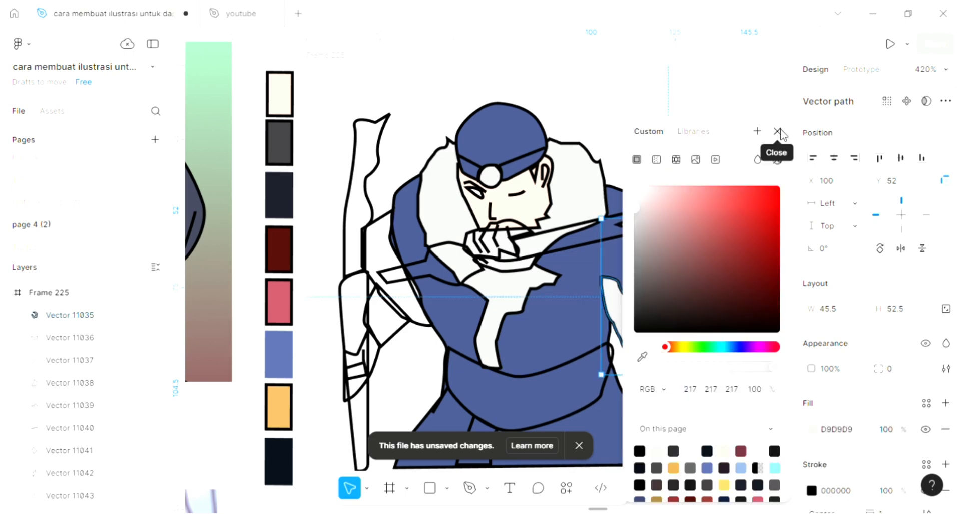
{"action": "key", "text": "Escape"}
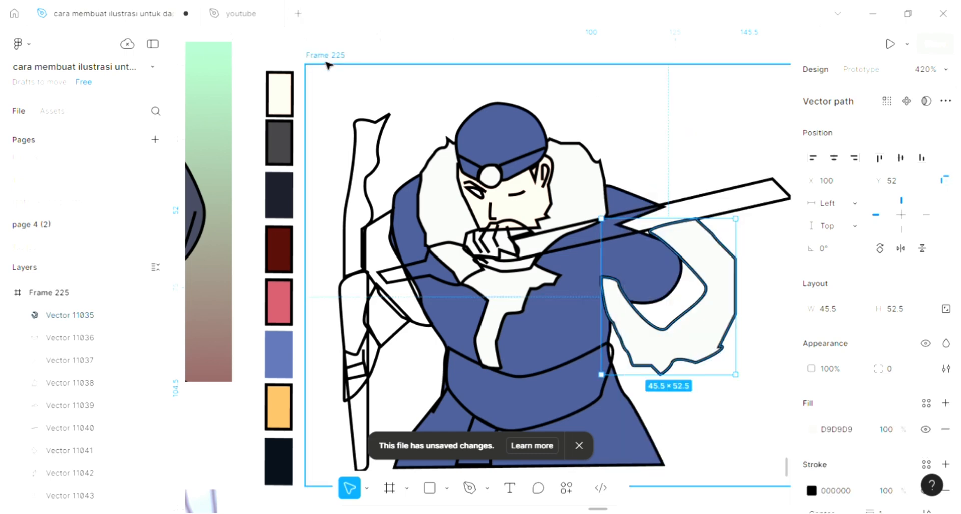
Fill Frame 225's background with pink F39898 and turn it into a linear gradient ending in 8D5858
{"action": "left_click", "coordinate": [326, 62]}
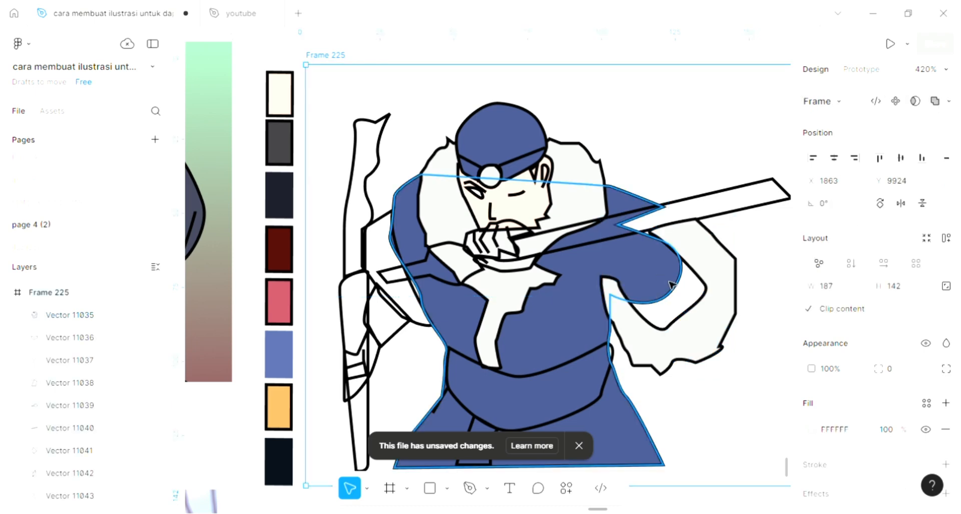
{"action": "left_click", "coordinate": [811, 428]}
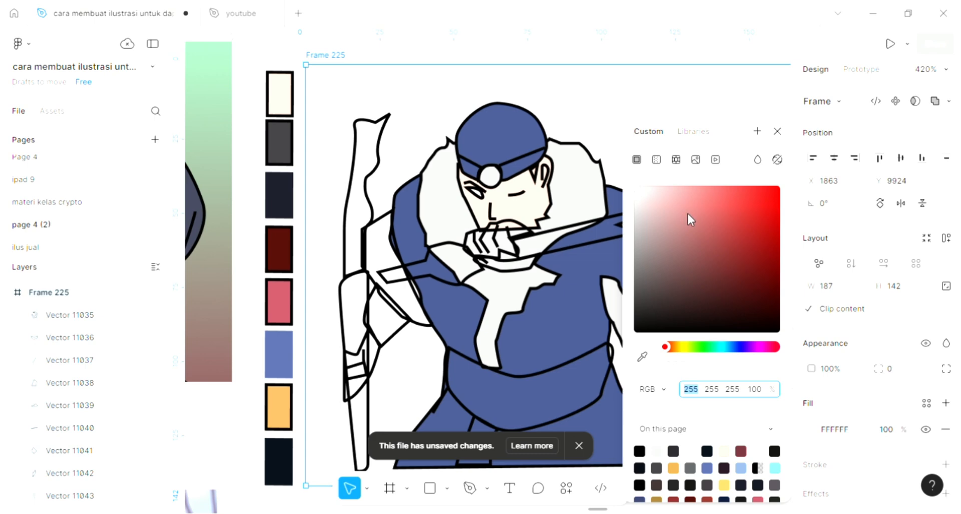
{"action": "left_click", "coordinate": [689, 199]}
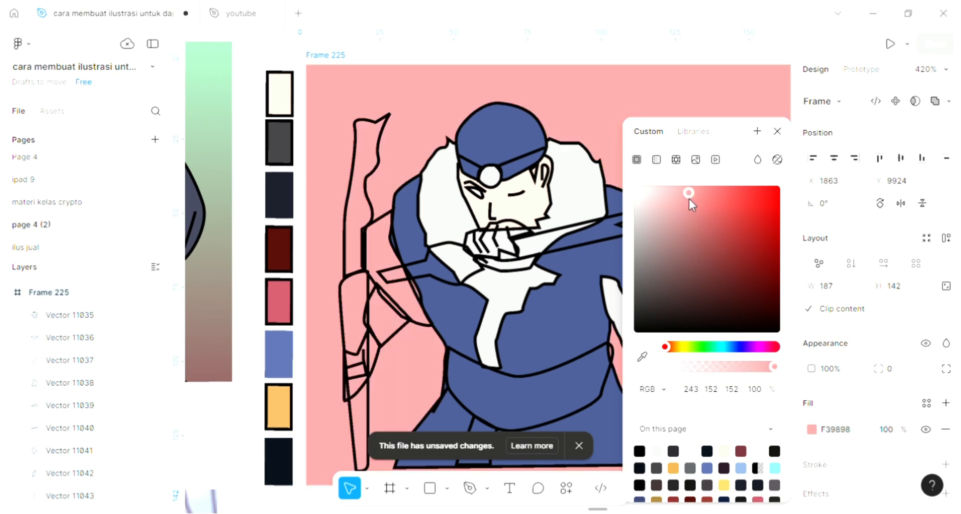
{"action": "left_click", "coordinate": [660, 159]}
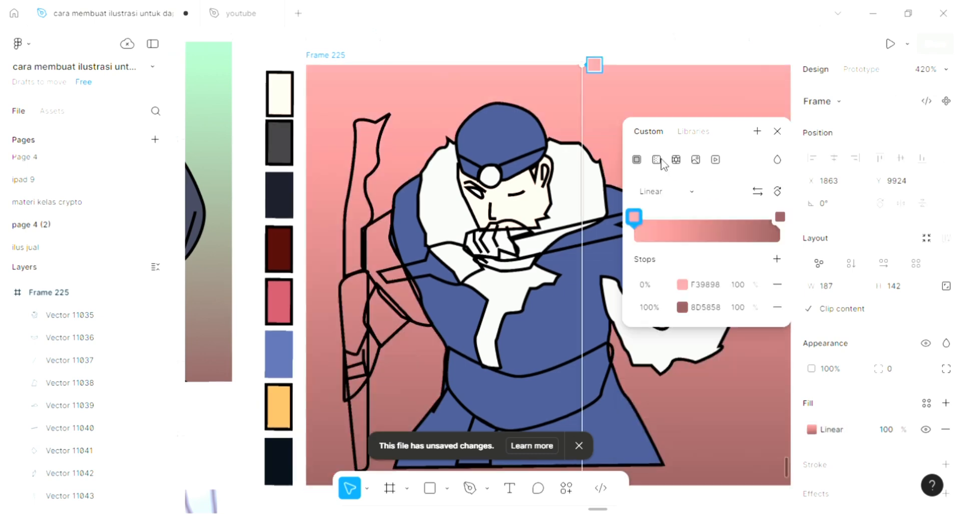
Set the background gradient's 0% stop to mint green 98F3B3
{"action": "left_click", "coordinate": [683, 285]}
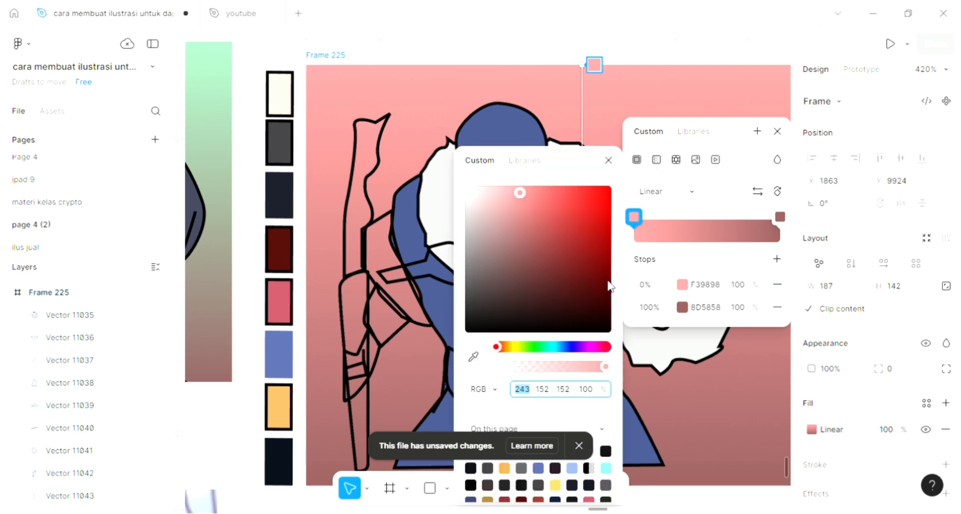
{"action": "left_click", "coordinate": [539, 346]}
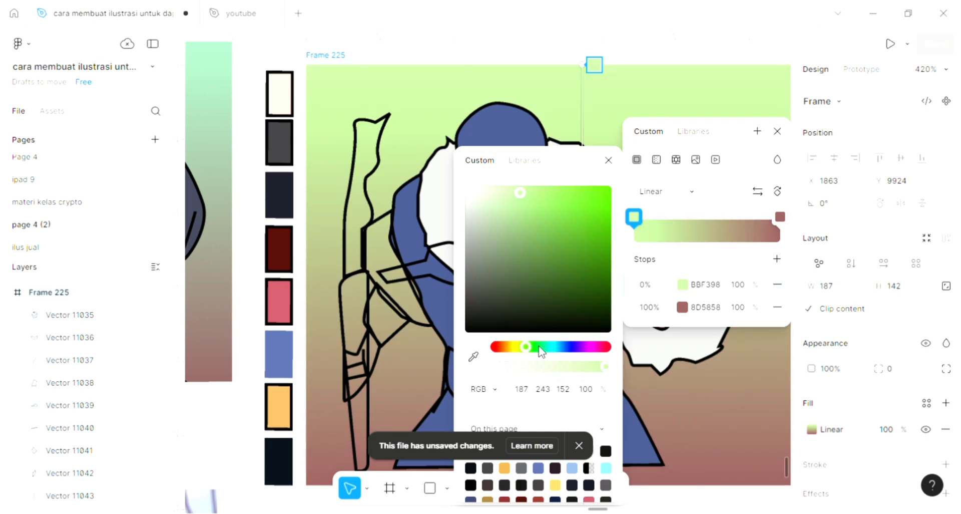
{"action": "left_click", "coordinate": [539, 347]}
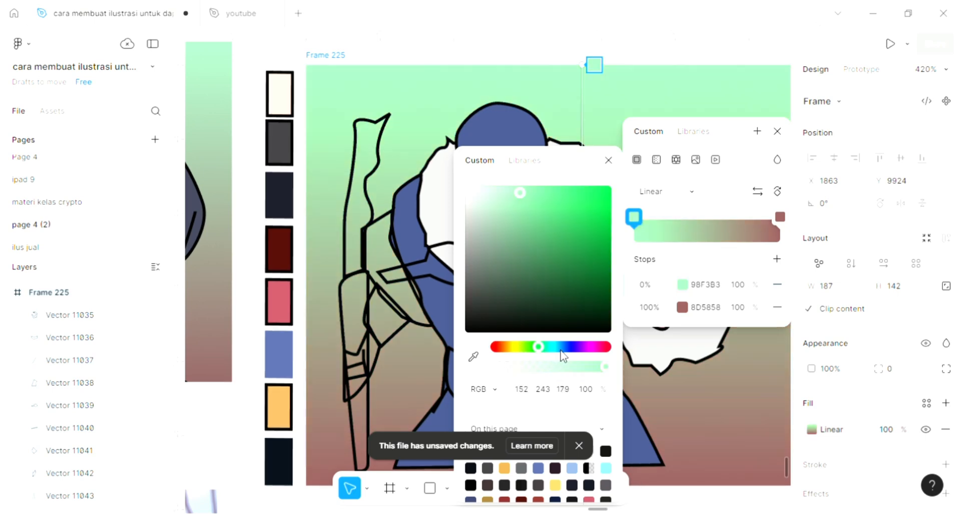
{"action": "left_click", "coordinate": [689, 408]}
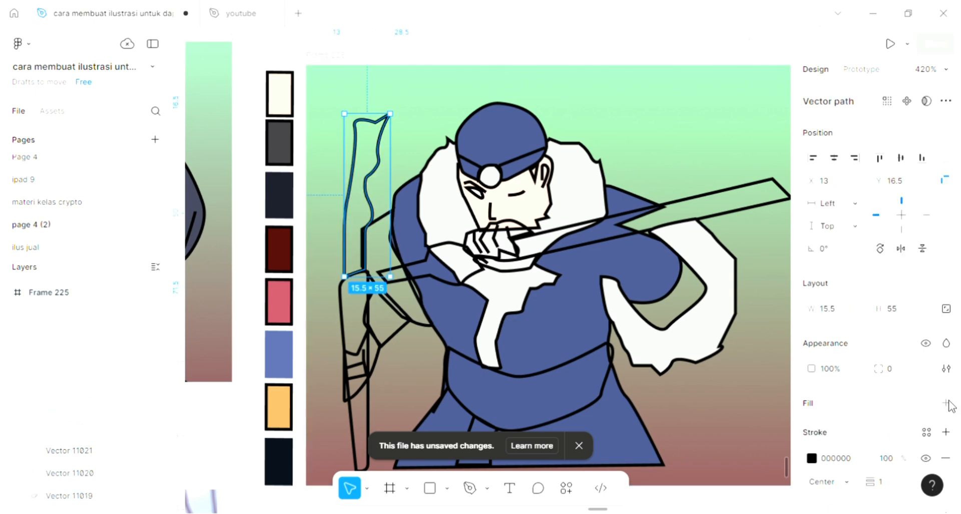
Add a fill to the wavy upper bow limb and color it pinkish red FF275D
{"action": "left_click", "coordinate": [946, 403]}
{"action": "left_click", "coordinate": [812, 429]}
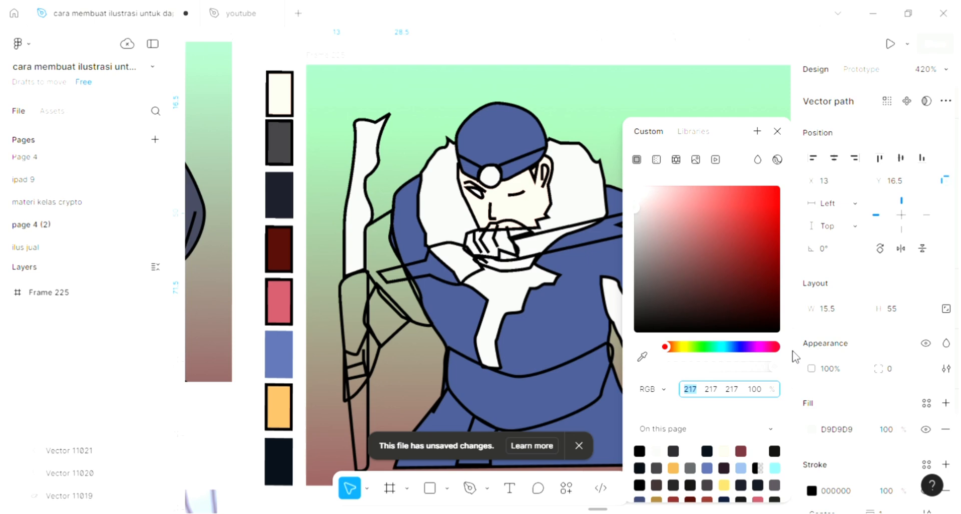
{"action": "left_click", "coordinate": [643, 352]}
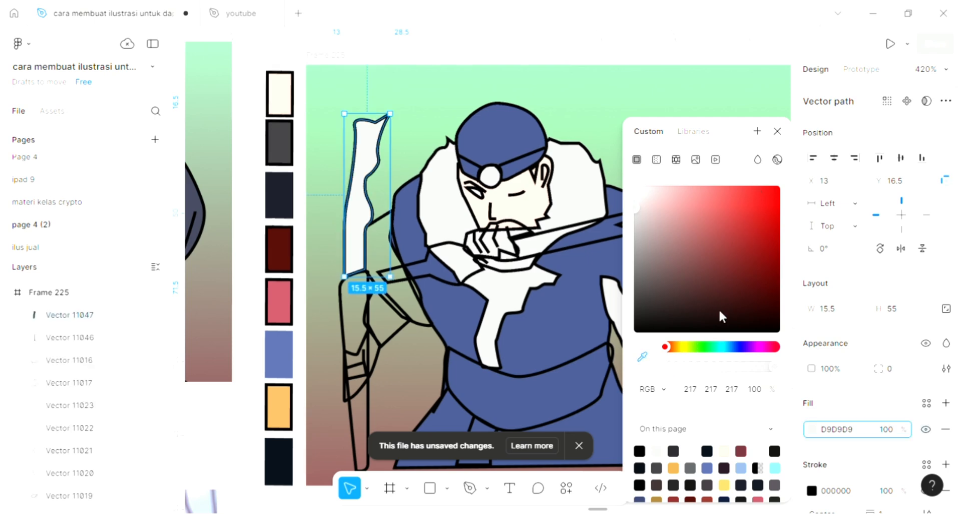
{"action": "left_click", "coordinate": [681, 347]}
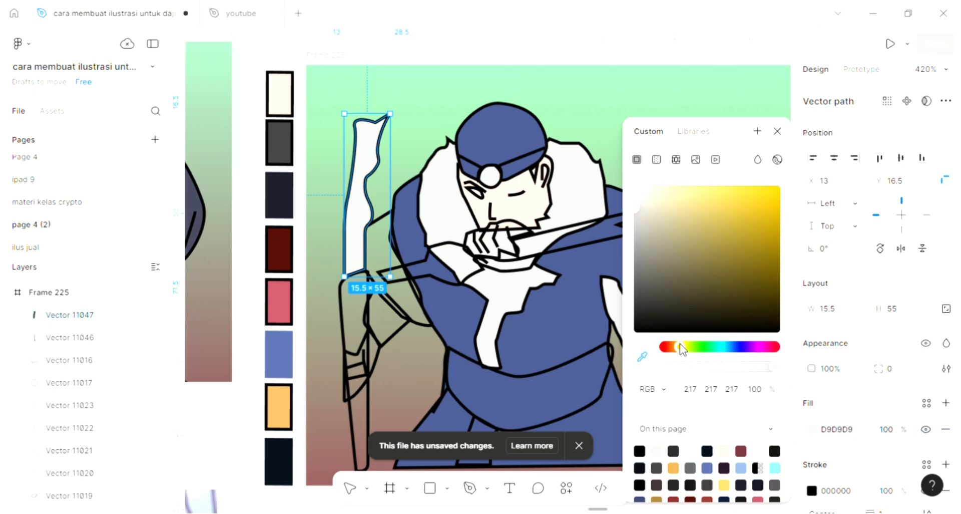
{"action": "left_click", "coordinate": [772, 348]}
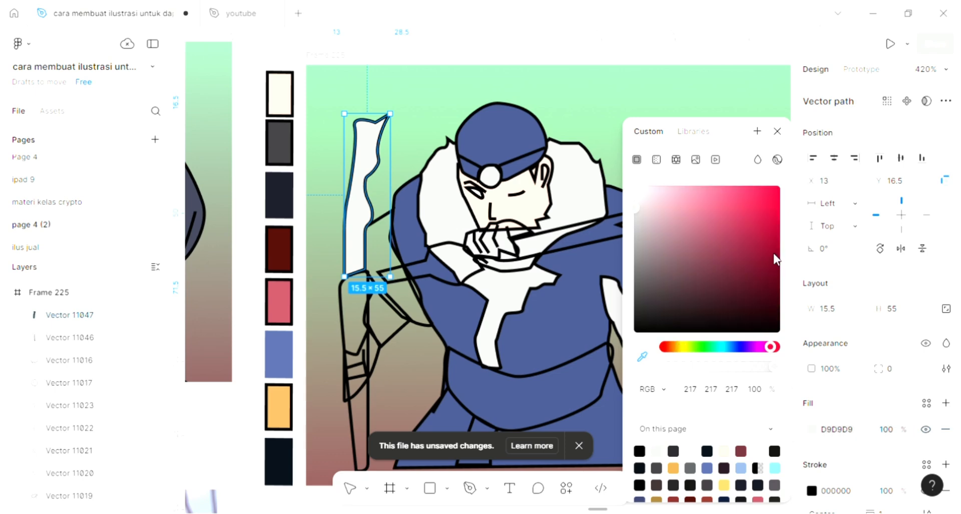
{"action": "mouse_move", "coordinate": [759, 188]}
{"action": "left_mouse_down"}
{"action": "mouse_move", "coordinate": [761, 199]}
{"action": "mouse_move", "coordinate": [758, 185]}
{"action": "left_mouse_up"}
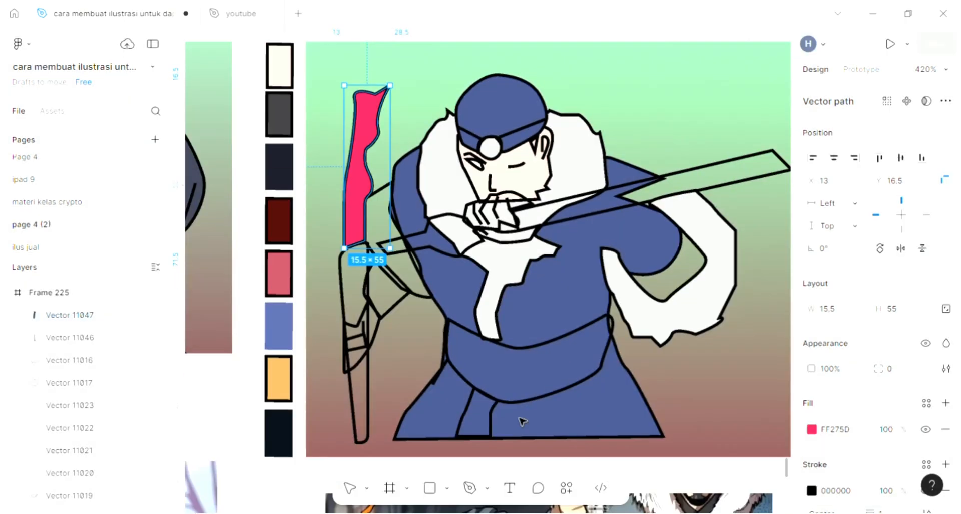
Recolor the upper bow limb's fill to yellow FFCD27
{"action": "scroll", "coordinate": [522, 421], "scroll_direction": "down", "scroll_amount": 1}
{"action": "scroll", "coordinate": [554, 388], "scroll_direction": "up", "scroll_amount": 1}
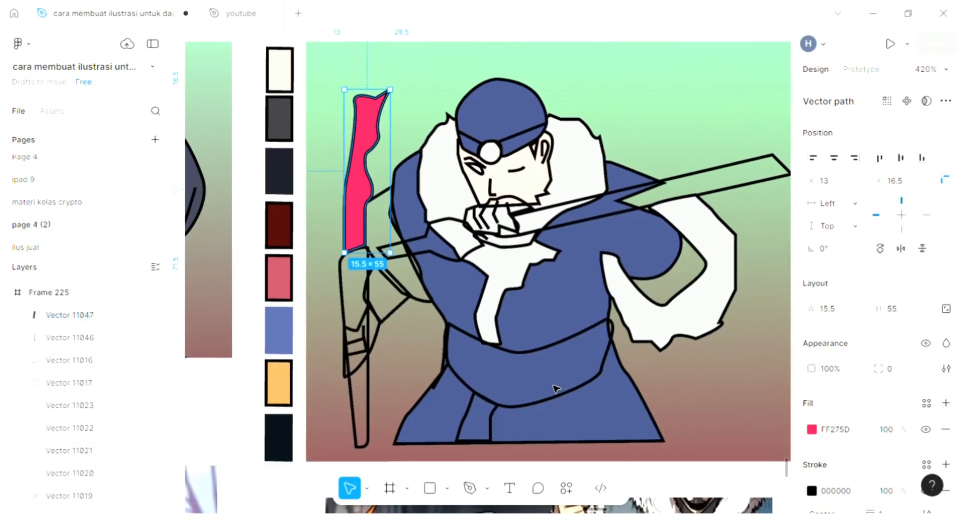
{"action": "scroll", "coordinate": [555, 387], "scroll_direction": "down", "scroll_amount": 1}
{"action": "left_click", "coordinate": [811, 430]}
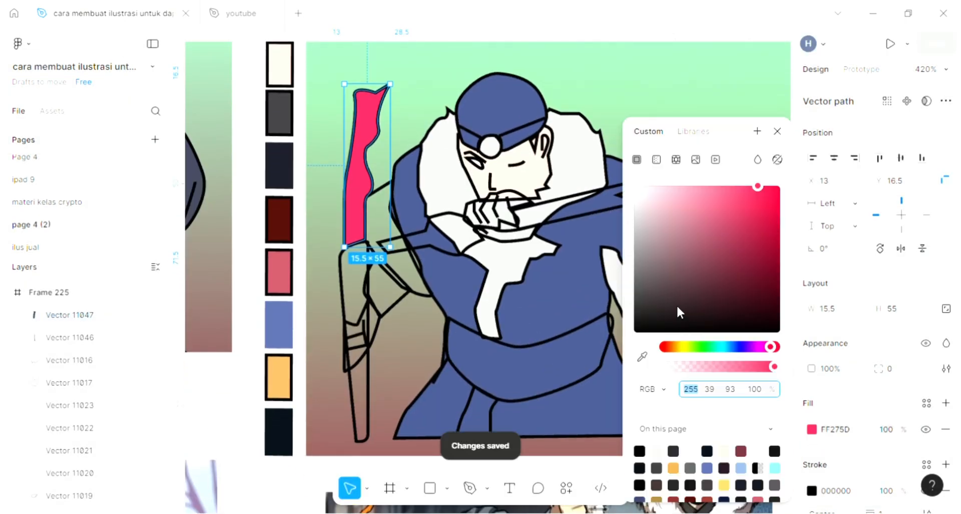
{"action": "left_click", "coordinate": [679, 347]}
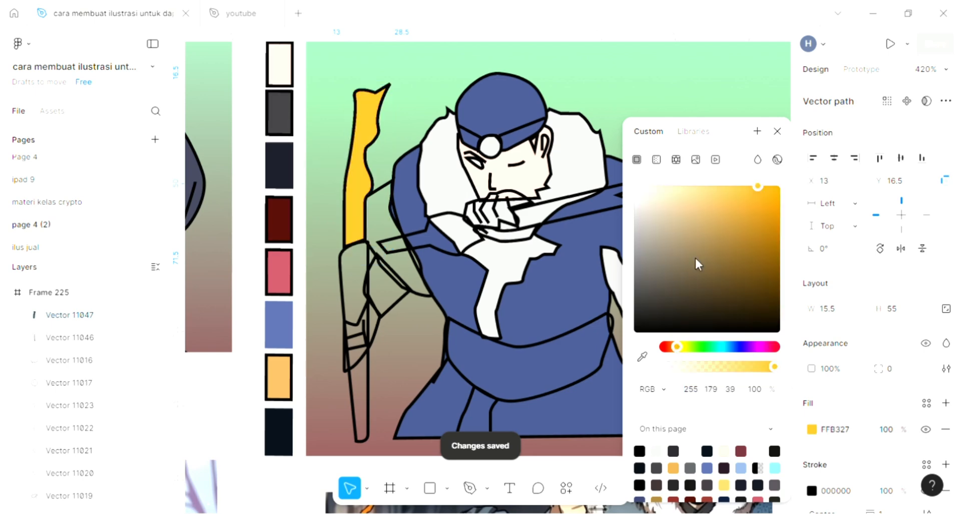
{"action": "left_click", "coordinate": [779, 131]}
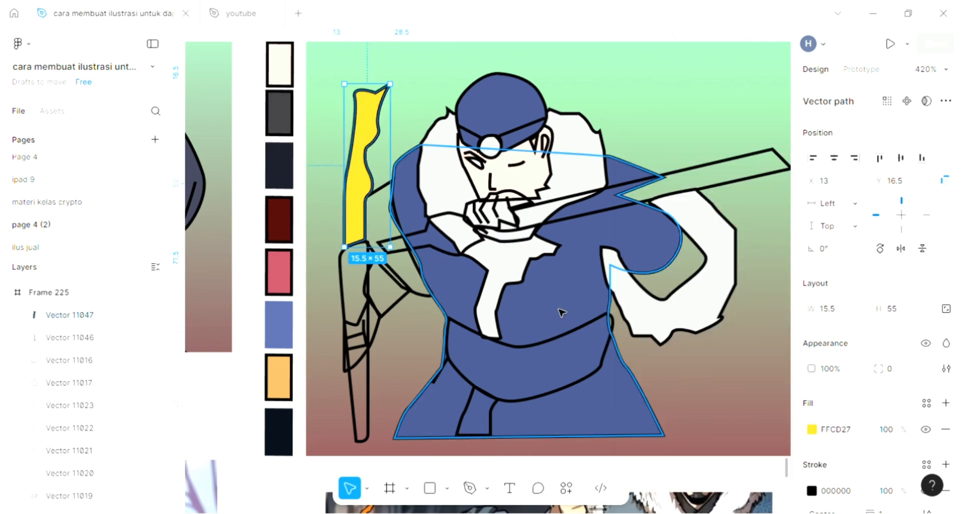
Add a fill to the fist in front of the mouth and set it to skin tone FFE2D3 by sampling the face
{"action": "left_click", "coordinate": [585, 222]}
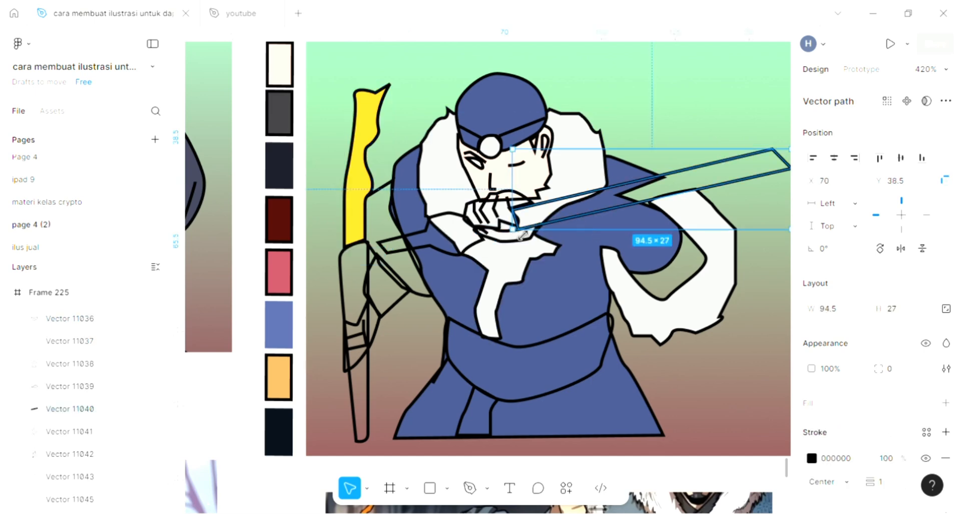
{"action": "left_click", "coordinate": [535, 203]}
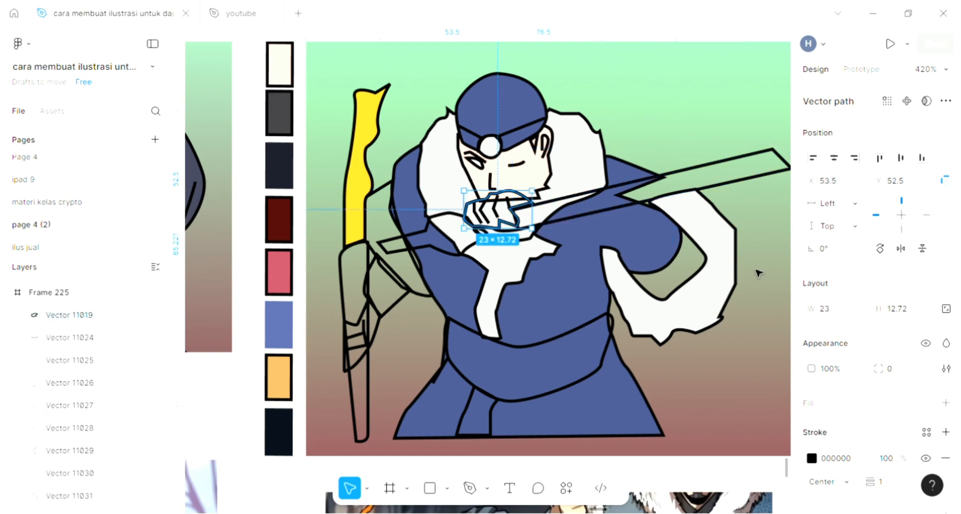
{"action": "left_click", "coordinate": [945, 400]}
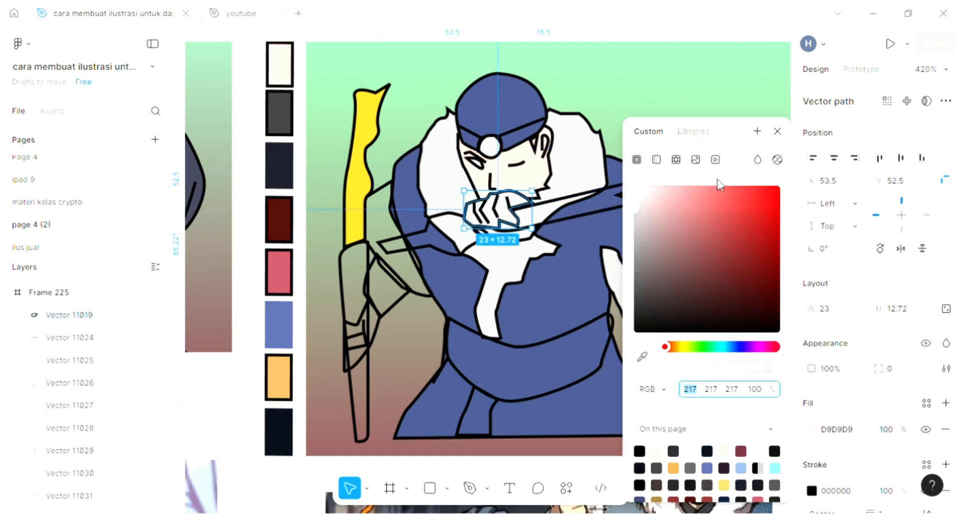
{"action": "left_click", "coordinate": [643, 356]}
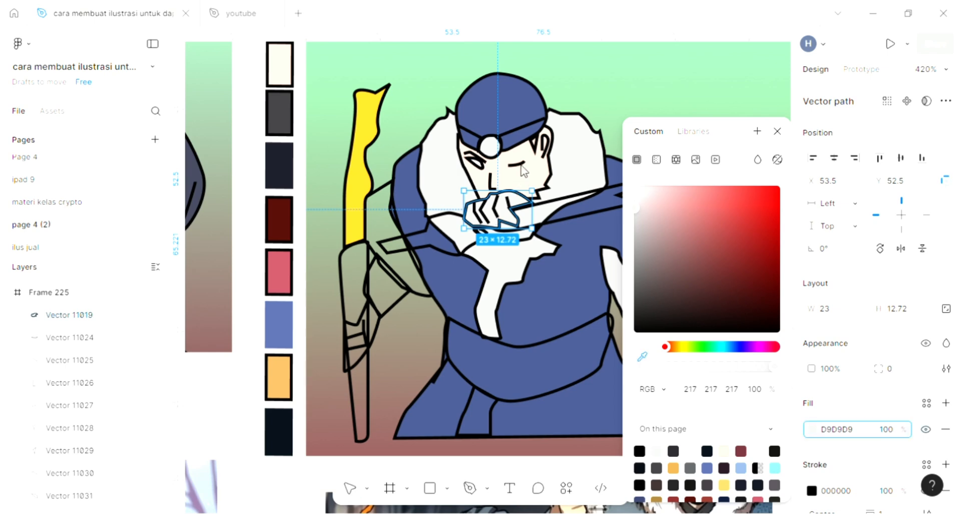
{"action": "left_click", "coordinate": [641, 331]}
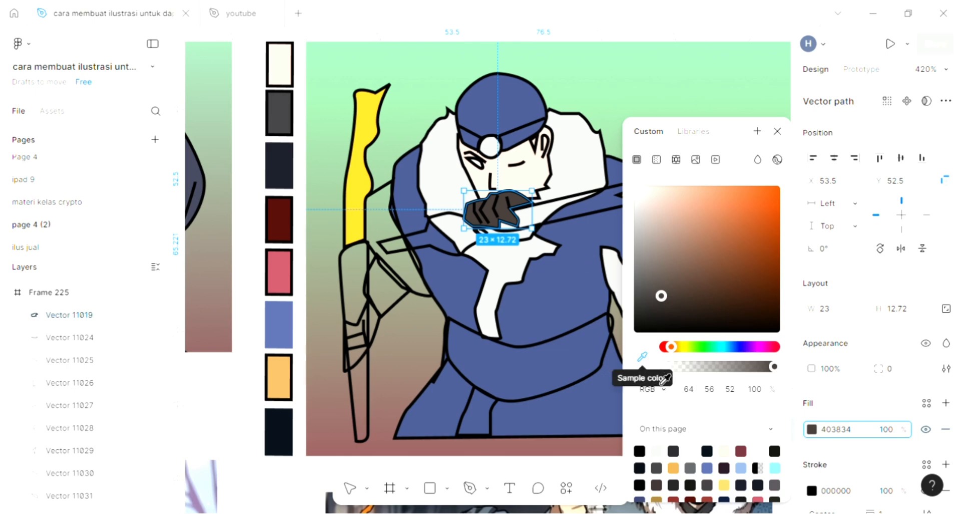
{"action": "left_click", "coordinate": [642, 356]}
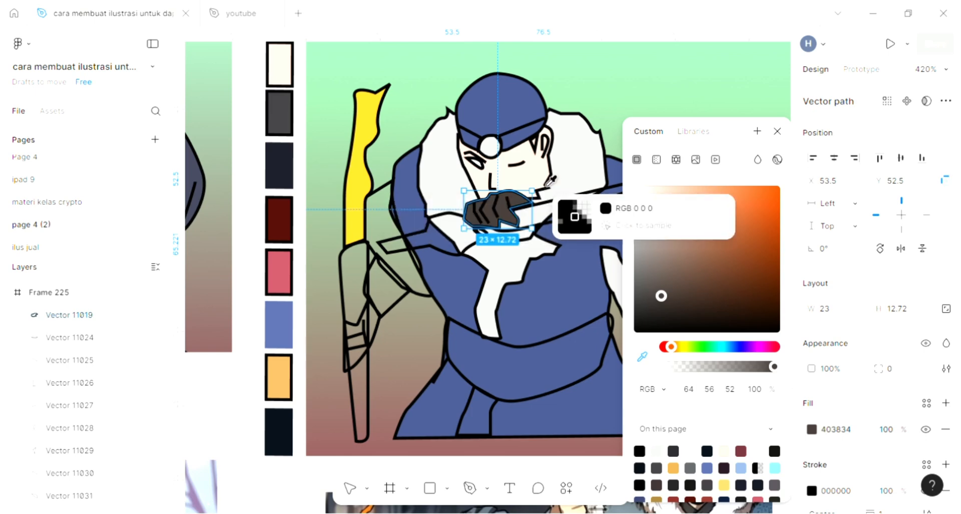
{"action": "left_click", "coordinate": [529, 167]}
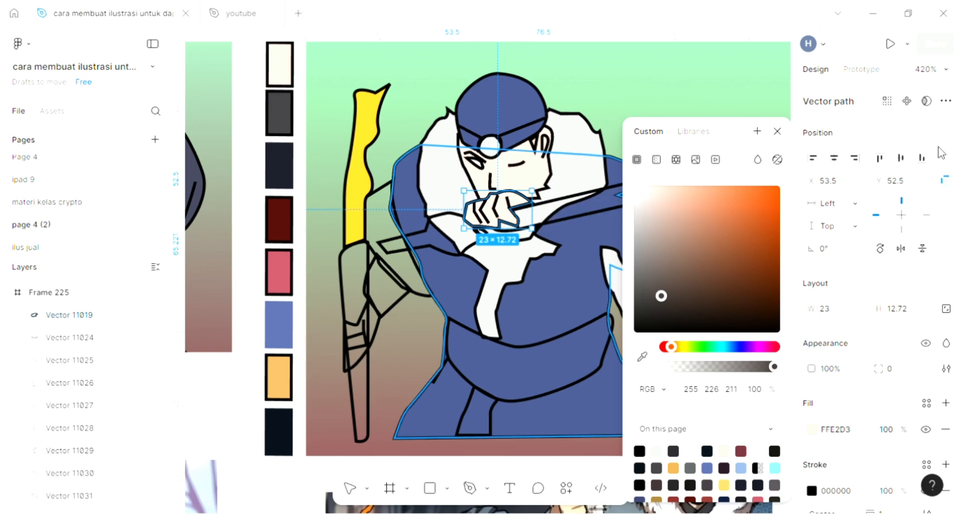
{"action": "left_click", "coordinate": [778, 131]}
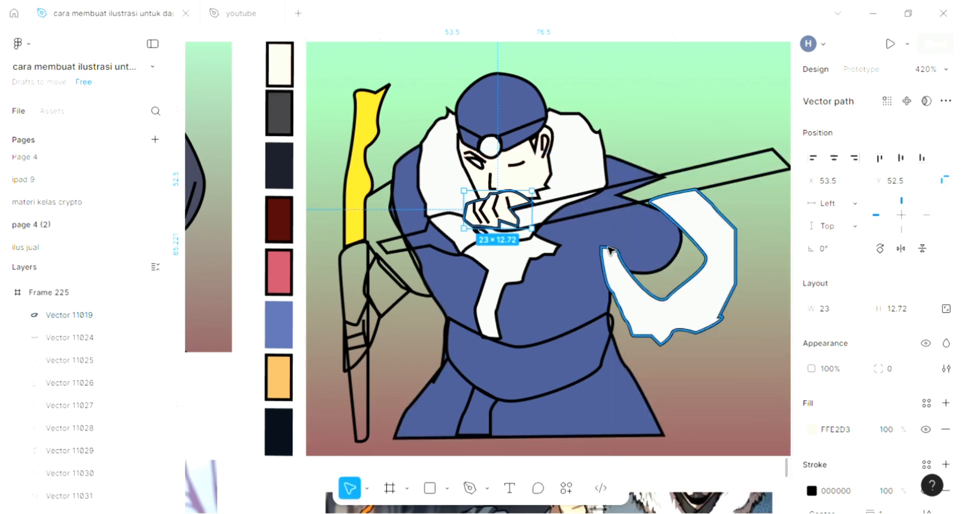
Add a fill to the long diagonal bar held by the fist and set it to 3E3D41 by sampling the dark grey palette swatch
{"action": "left_click", "coordinate": [561, 227]}
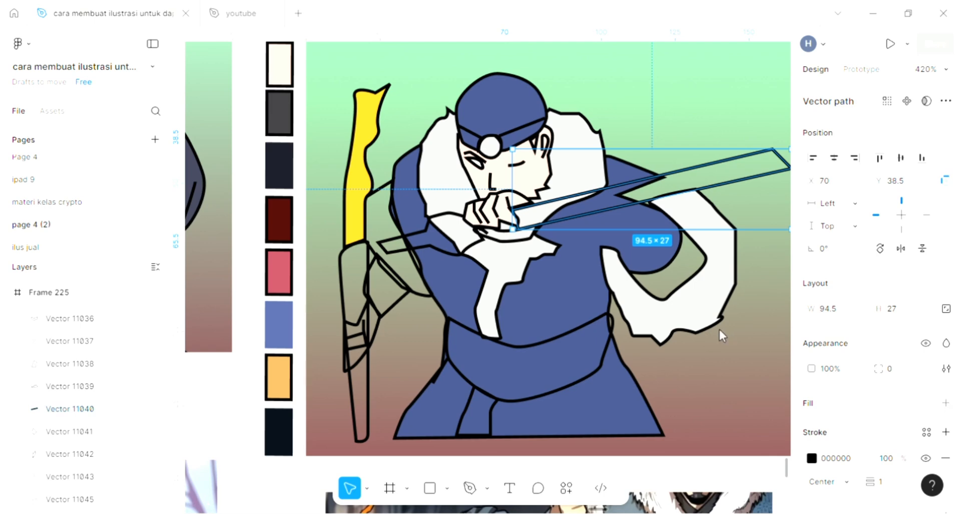
{"action": "key", "text": "i"}
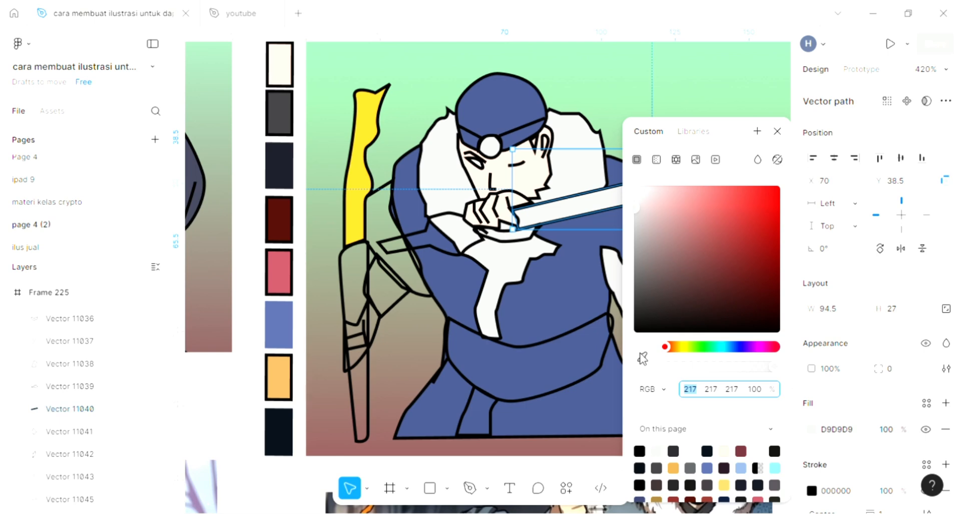
{"action": "left_click", "coordinate": [643, 358]}
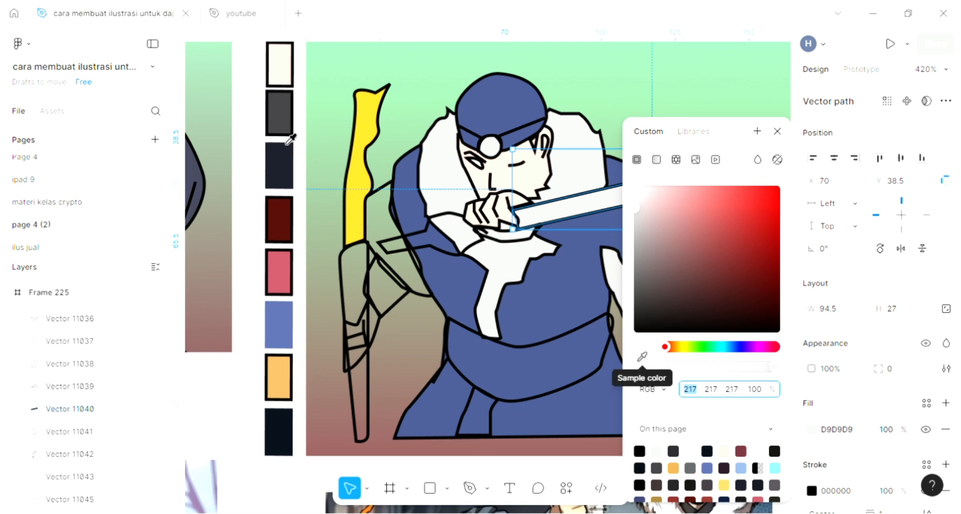
{"action": "left_click", "coordinate": [642, 357]}
{"action": "left_click", "coordinate": [279, 113]}
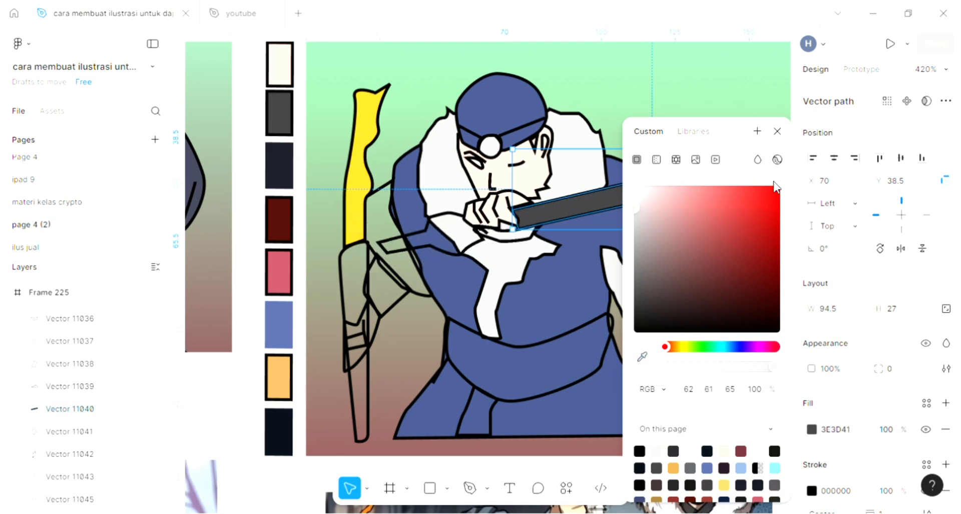
{"action": "left_click", "coordinate": [778, 131]}
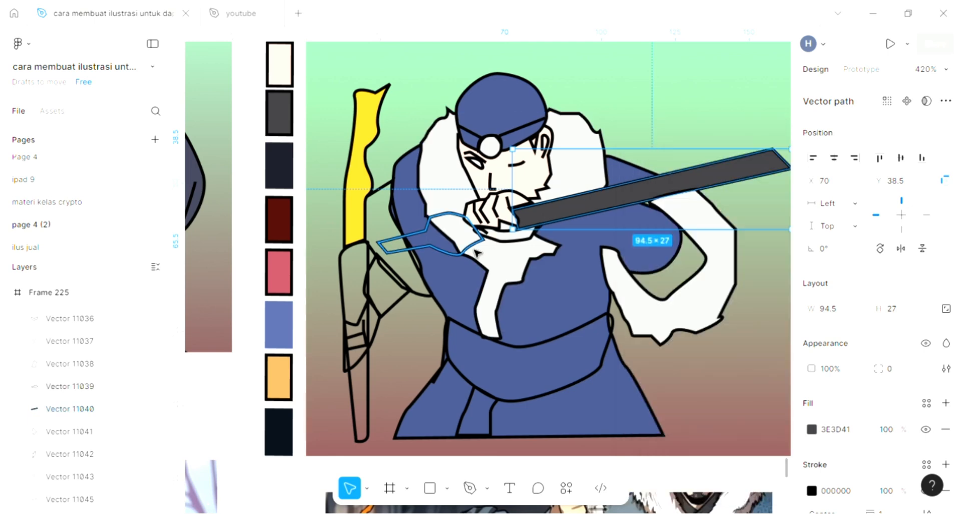
Add a fill to the pointed shape below the fist and set it to 3E3D41 by sampling the dark grey bar
{"action": "left_click", "coordinate": [475, 253]}
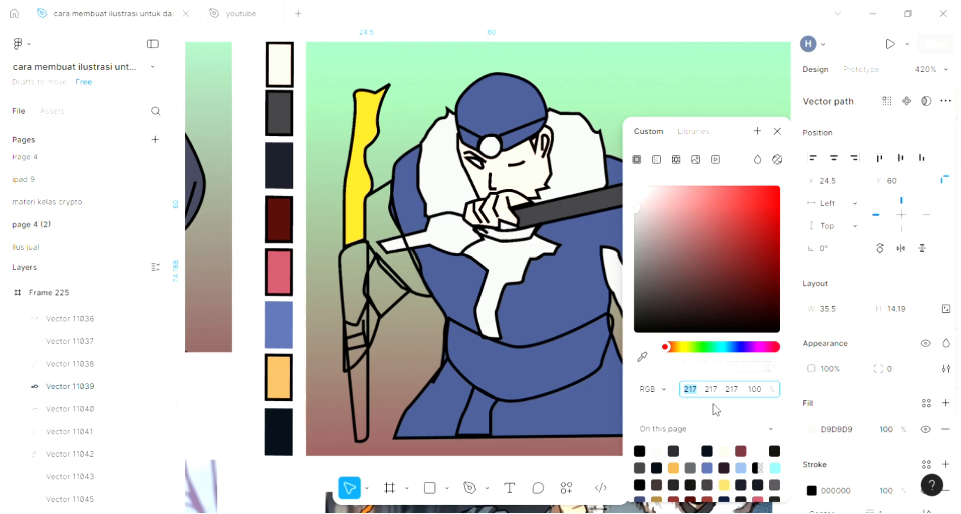
{"action": "left_click", "coordinate": [643, 360]}
{"action": "left_click", "coordinate": [643, 359]}
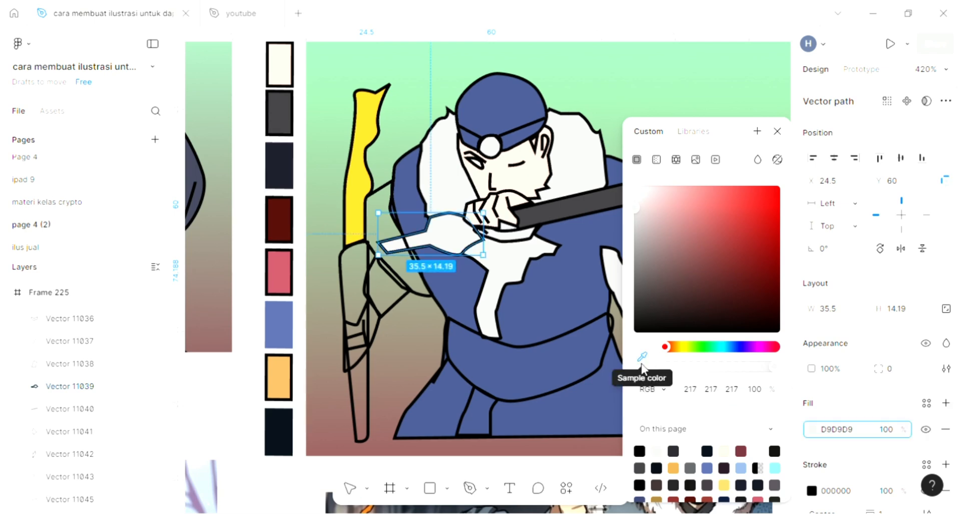
{"action": "left_click", "coordinate": [561, 212]}
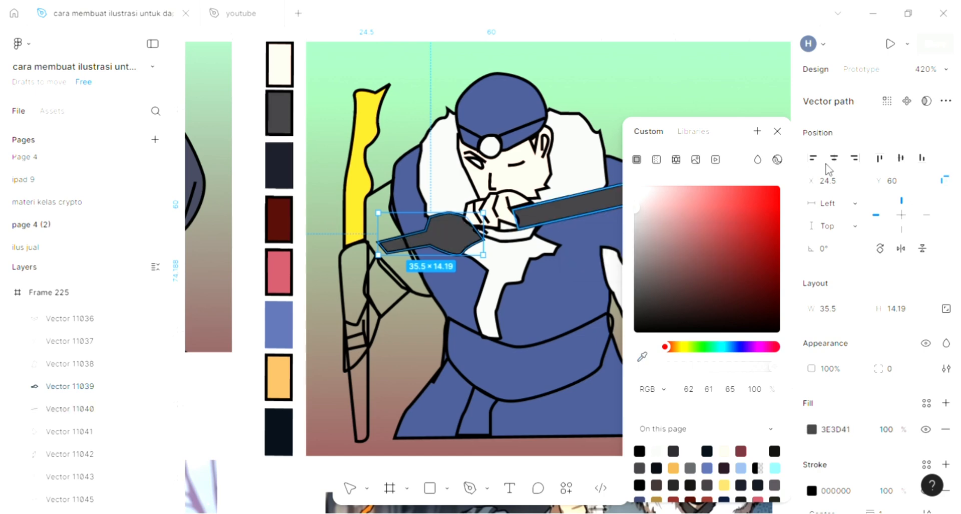
{"action": "left_click", "coordinate": [778, 133]}
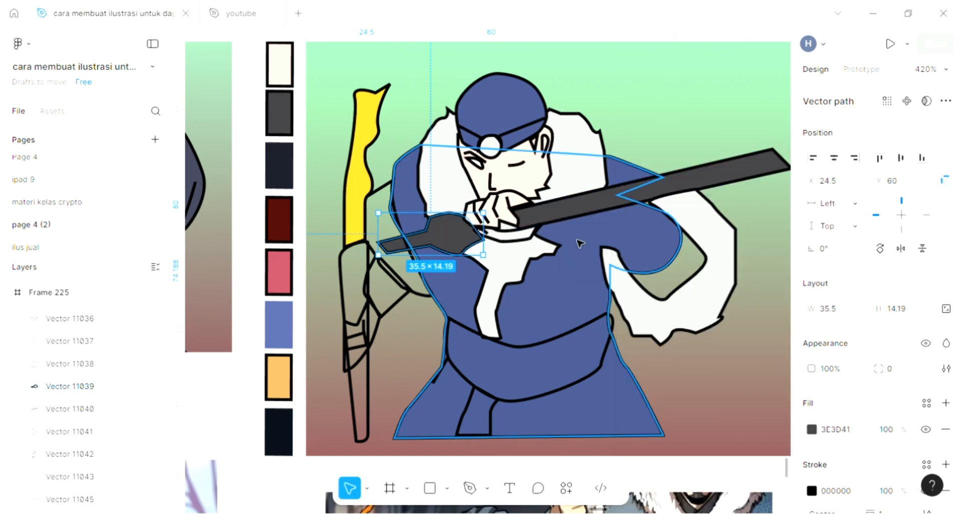
Add a D9D9D9 fill to the crescent shape between the yellow bow limb and the body, and send it behind the other shapes
{"action": "left_click", "coordinate": [375, 242]}
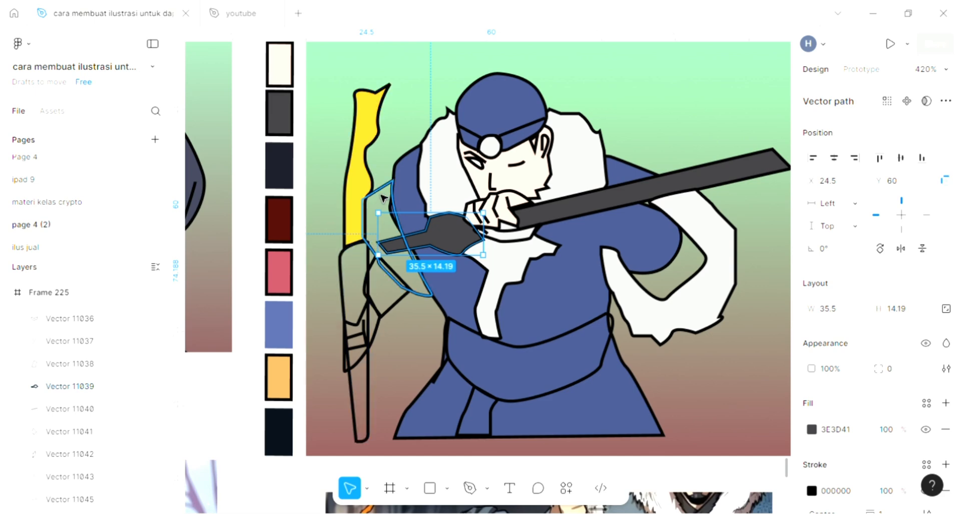
{"action": "left_click", "coordinate": [946, 403]}
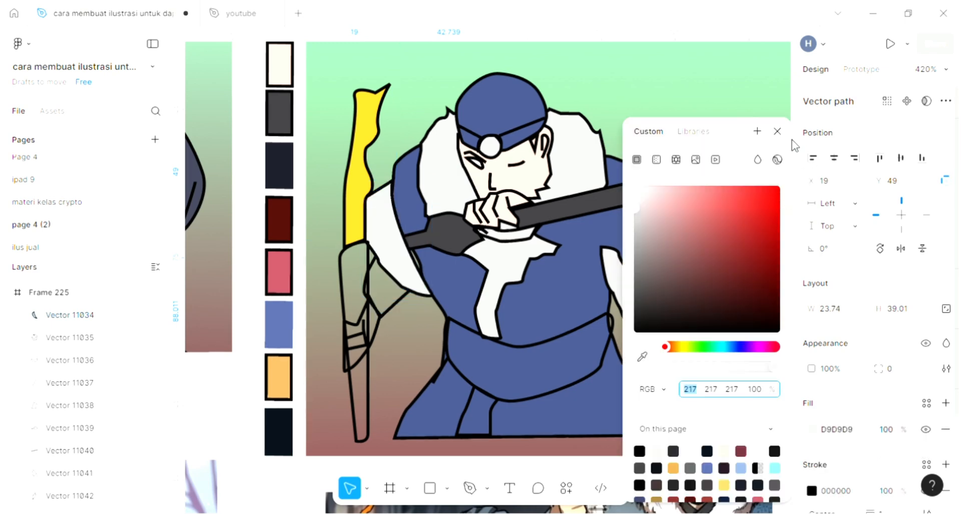
{"action": "left_click", "coordinate": [778, 131]}
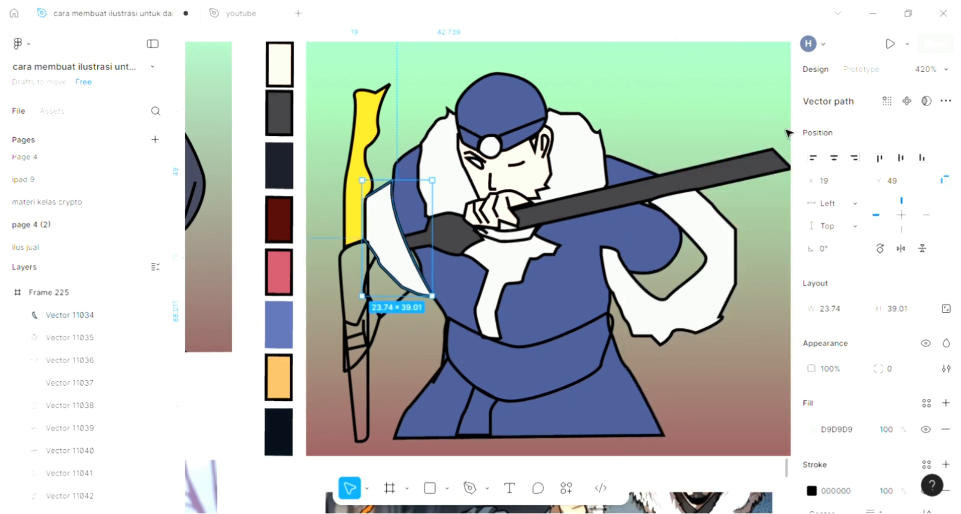
{"action": "key", "text": "Escape"}
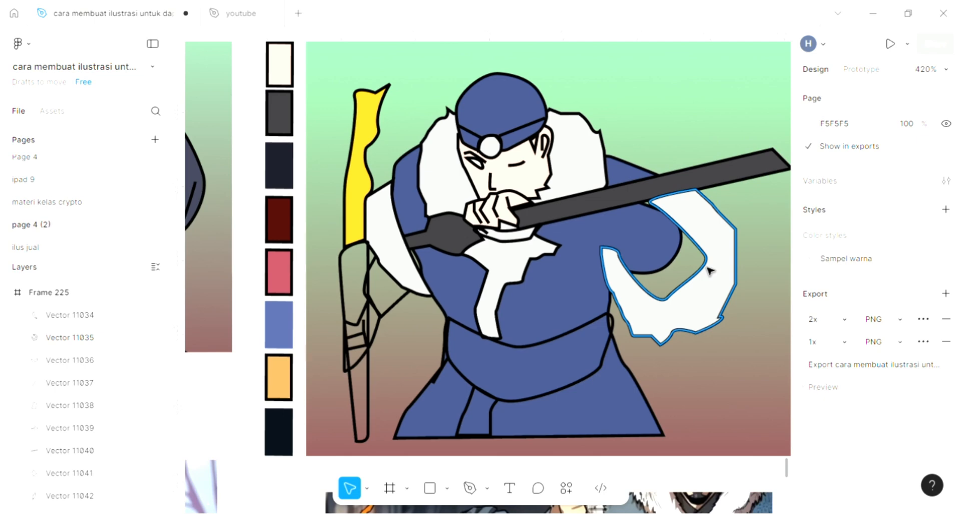
{"action": "left_click", "coordinate": [409, 265]}
{"action": "key", "text": "ctrl+shift+["}
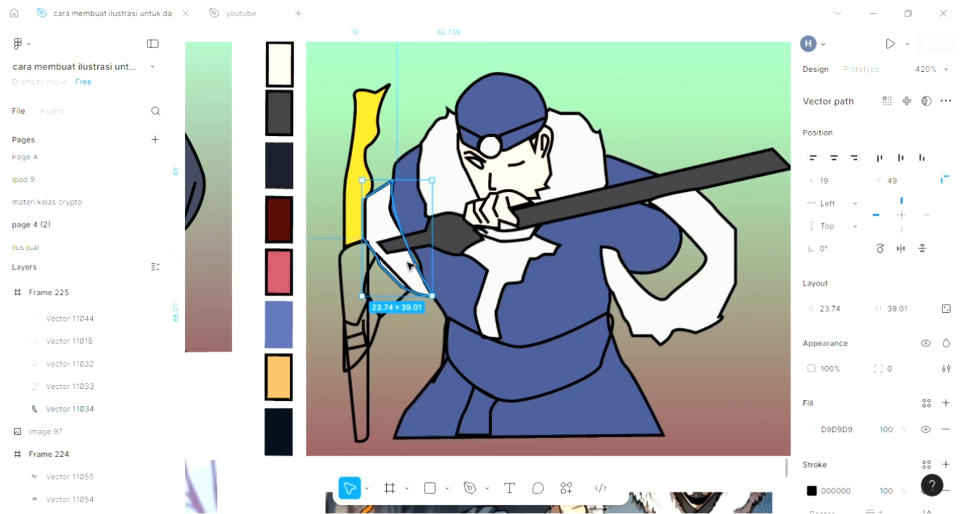
Add a fill to the diamond-shaped forearm piece beside the bow and set it to 45558A by sampling the blue robe
{"action": "key", "text": "Tab"}
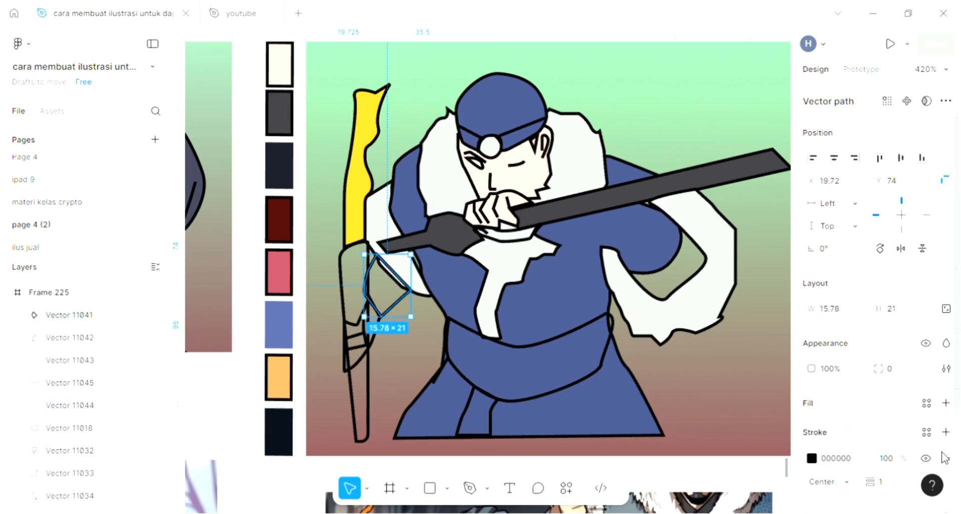
{"action": "left_click", "coordinate": [808, 402]}
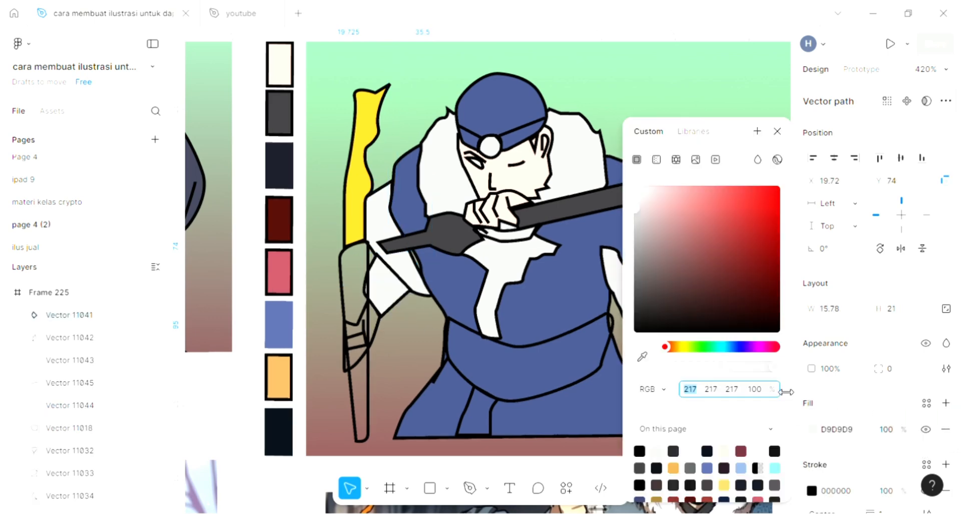
{"action": "left_click", "coordinate": [642, 356]}
{"action": "left_click", "coordinate": [575, 292]}
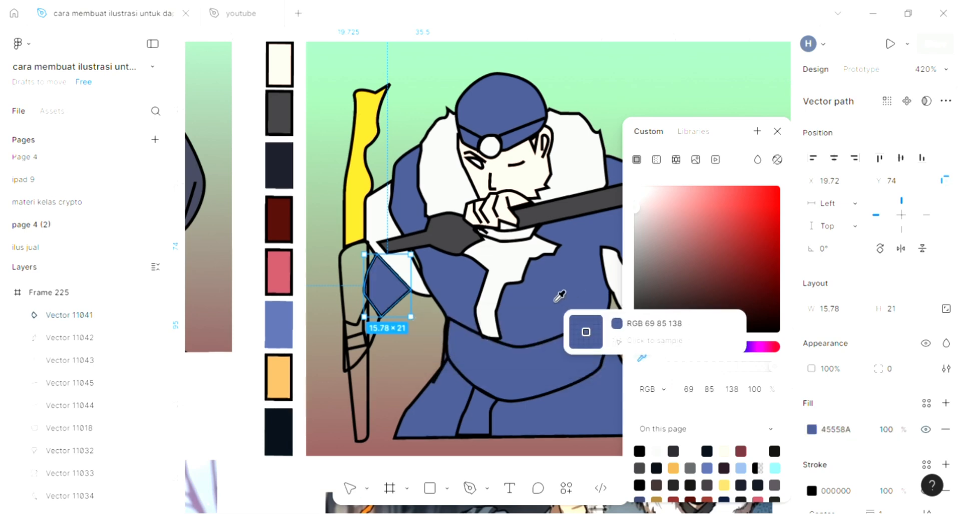
{"action": "left_click", "coordinate": [777, 131]}
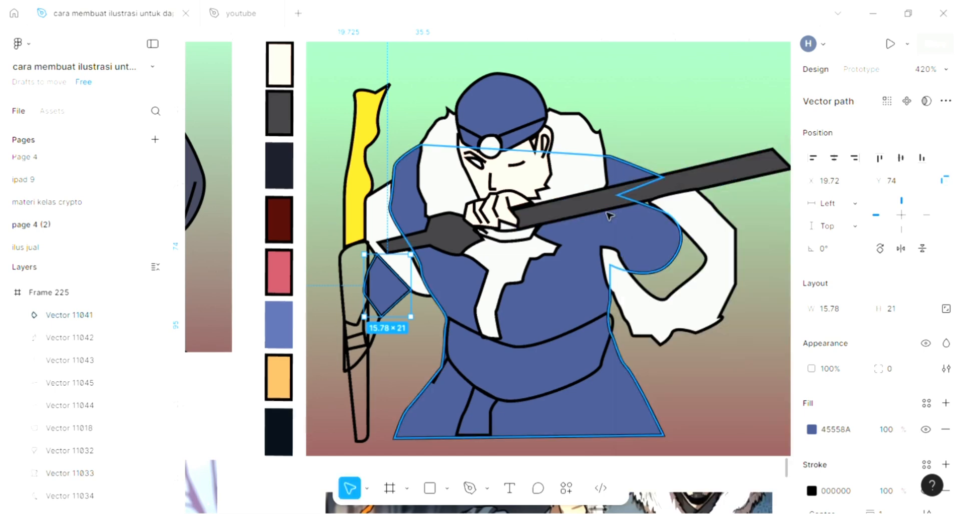
Add the hand shape below the forearm piece to the selection and fill both with skin tone FFE2D3 sampled from the fist
{"action": "left_click", "coordinate": [379, 347], "text": "shift"}
{"action": "scroll", "coordinate": [702, 441], "scroll_direction": "left", "scroll_amount": 2}
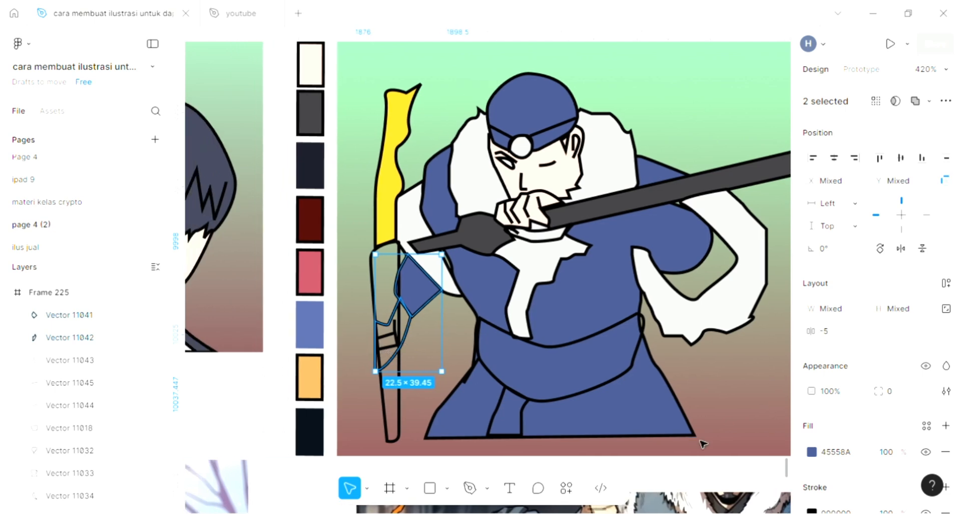
{"action": "left_click", "coordinate": [947, 426]}
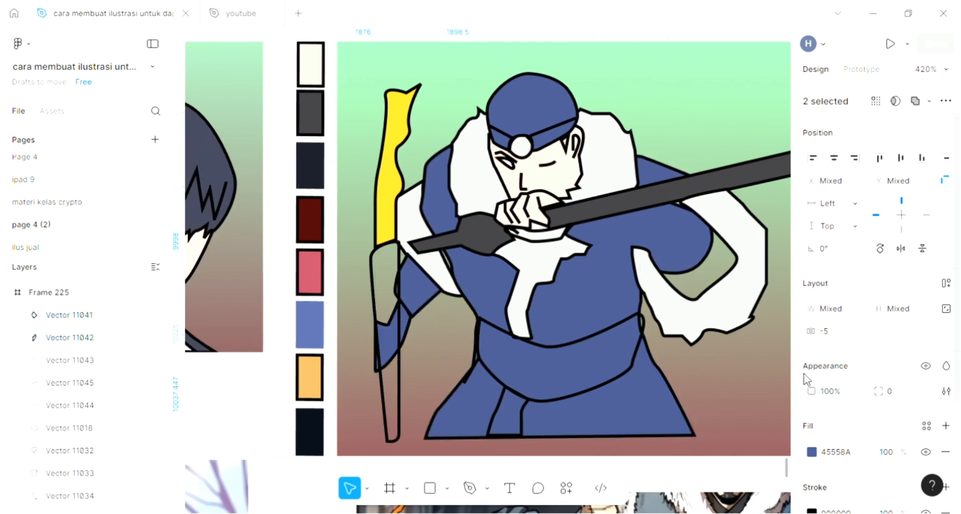
{"action": "left_click", "coordinate": [812, 452]}
{"action": "left_click", "coordinate": [642, 356]}
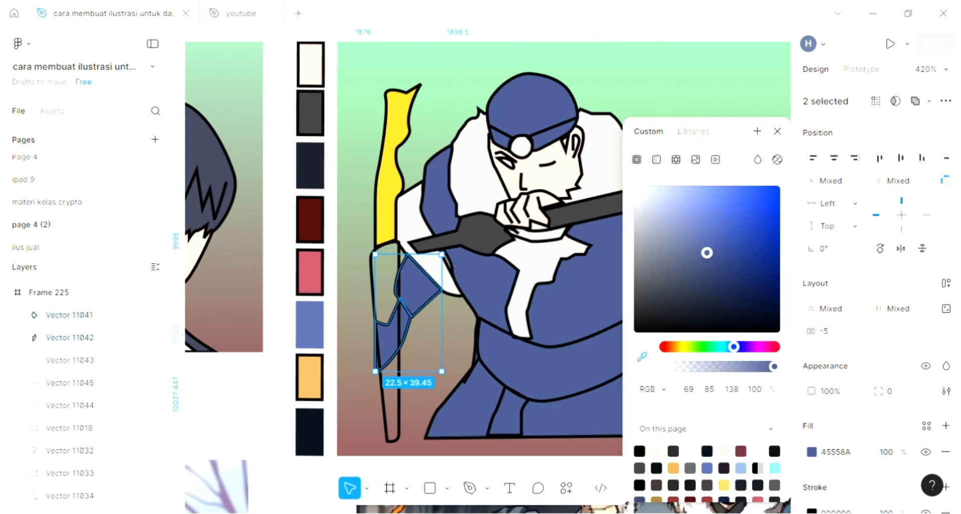
{"action": "left_click", "coordinate": [588, 187]}
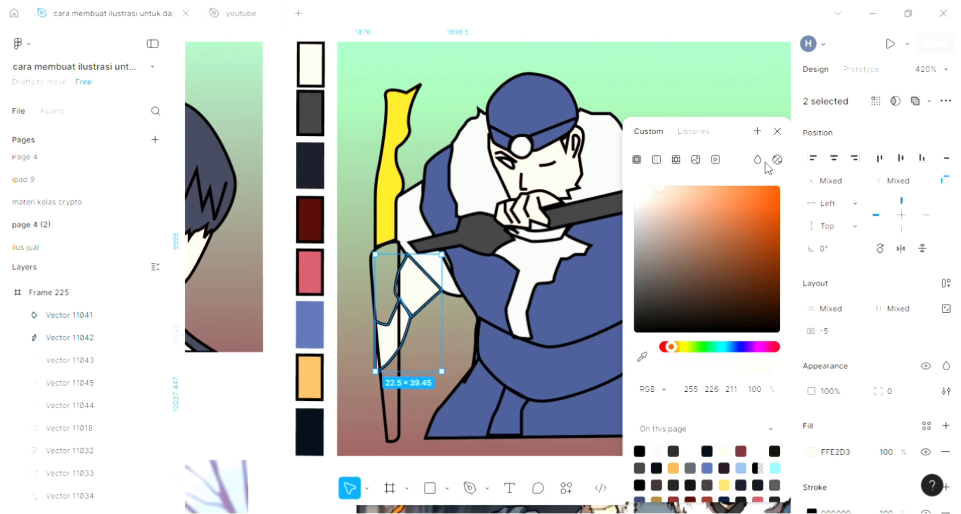
{"action": "left_click", "coordinate": [777, 131]}
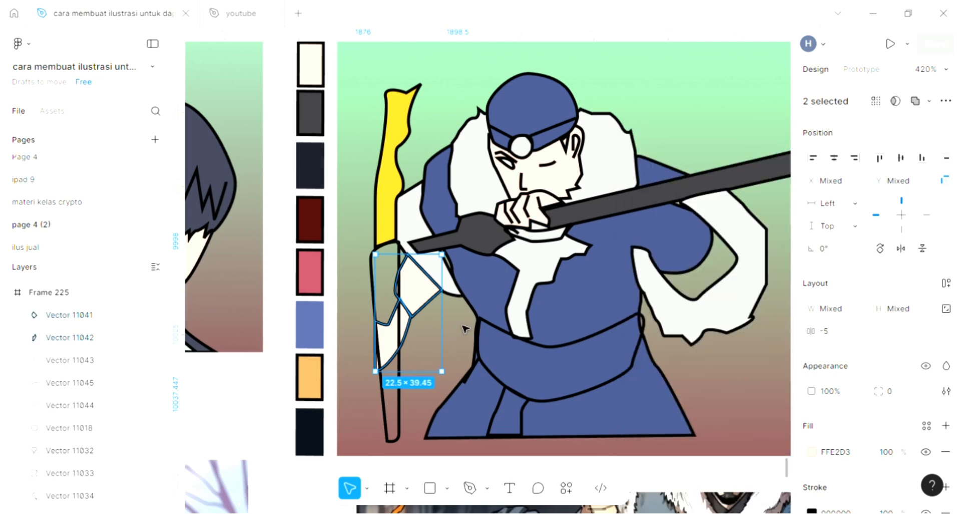
Recolor only the diamond-shaped forearm piece to 45558A by sampling the blue belt area
{"action": "left_click", "coordinate": [440, 310]}
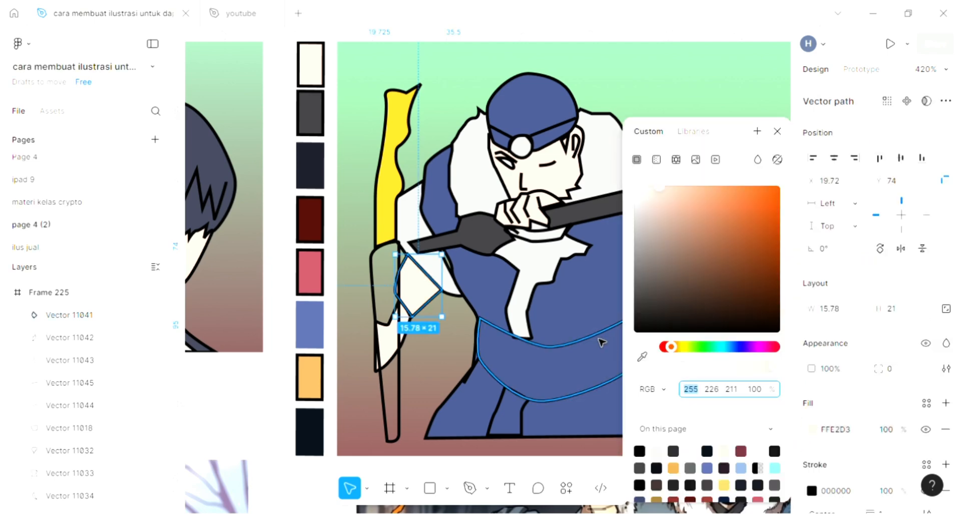
{"action": "left_click", "coordinate": [642, 356]}
{"action": "left_click", "coordinate": [606, 328]}
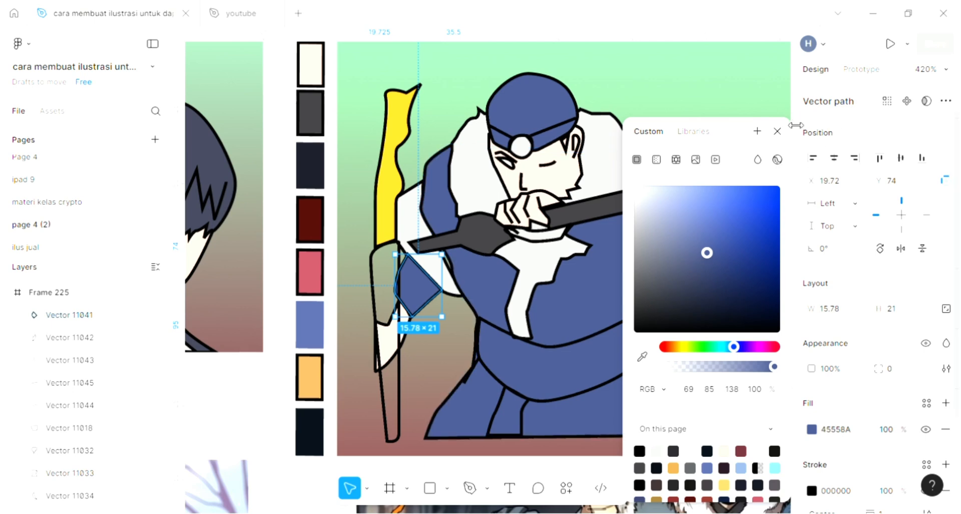
{"action": "left_click", "coordinate": [781, 131]}
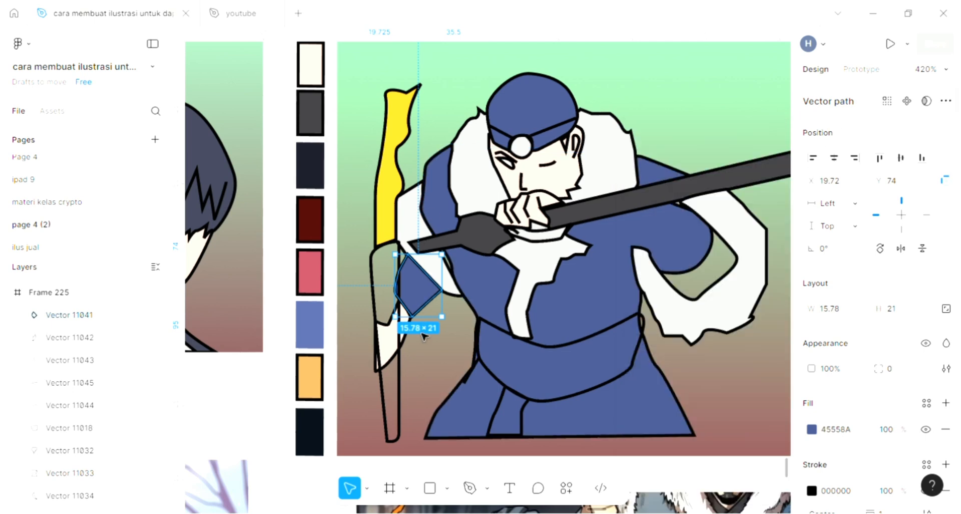
Add a fill to the long tapered shape below the yellow bow limb and set it to 3E3D41 by sampling the diagonal bar
{"action": "left_click", "coordinate": [400, 380]}
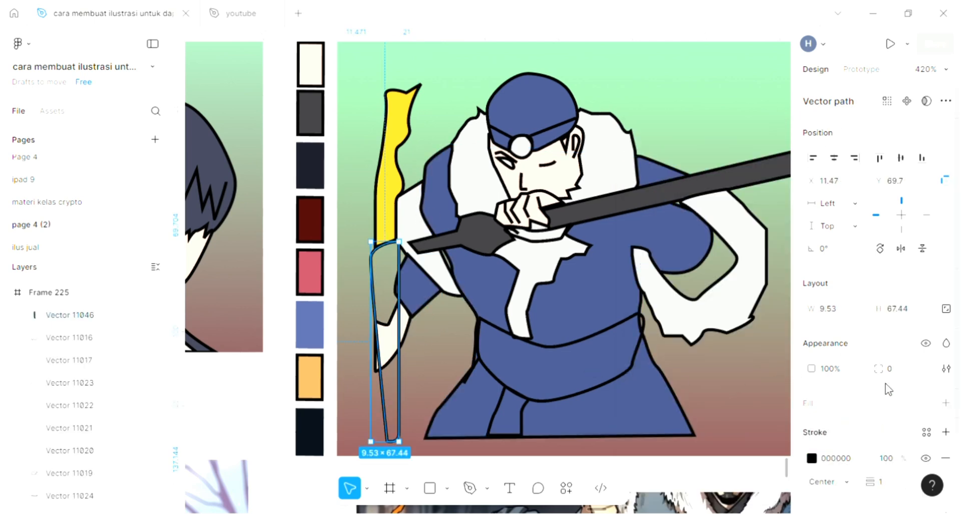
{"action": "left_click", "coordinate": [946, 403]}
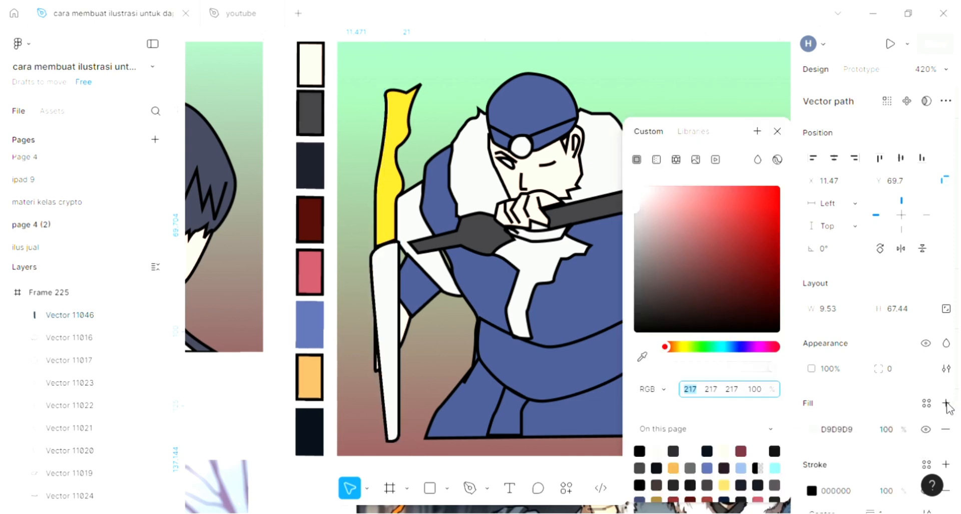
{"action": "left_click", "coordinate": [642, 356]}
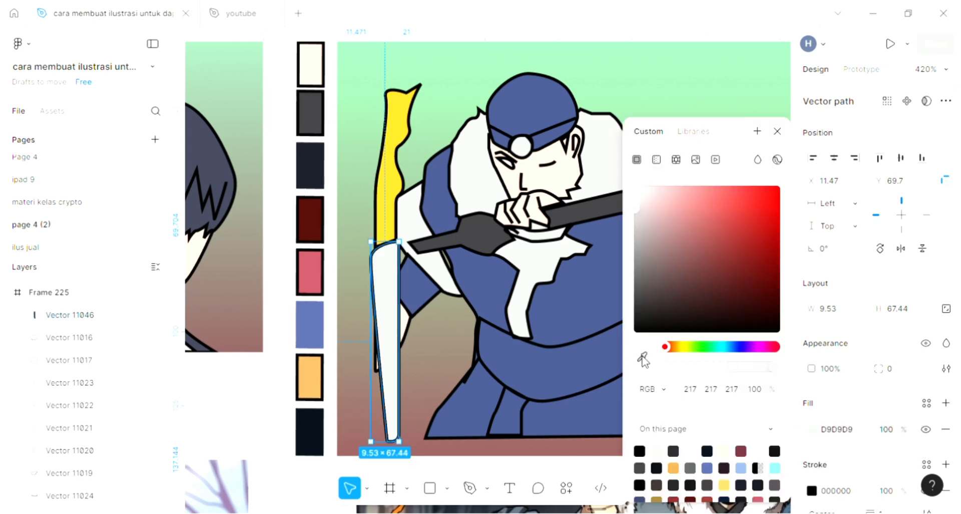
{"action": "left_click", "coordinate": [572, 214]}
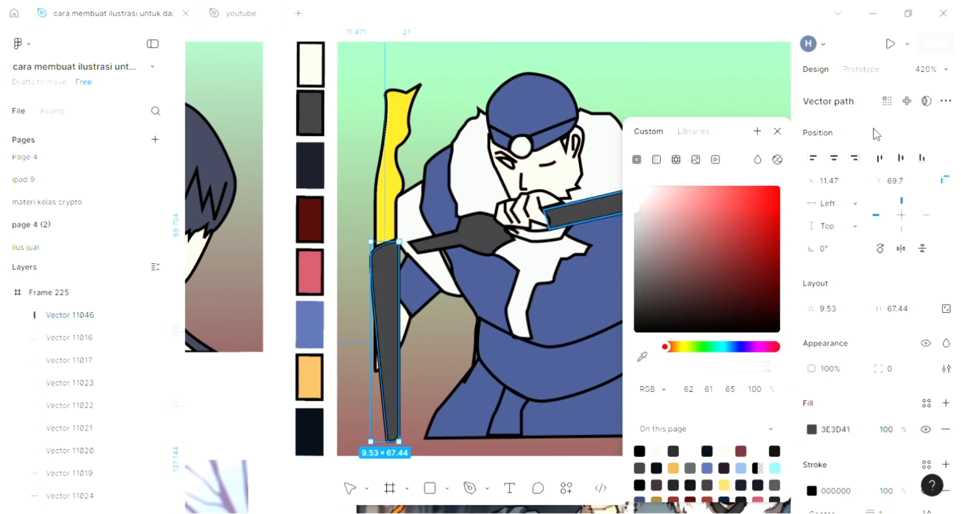
{"action": "left_click", "coordinate": [778, 132]}
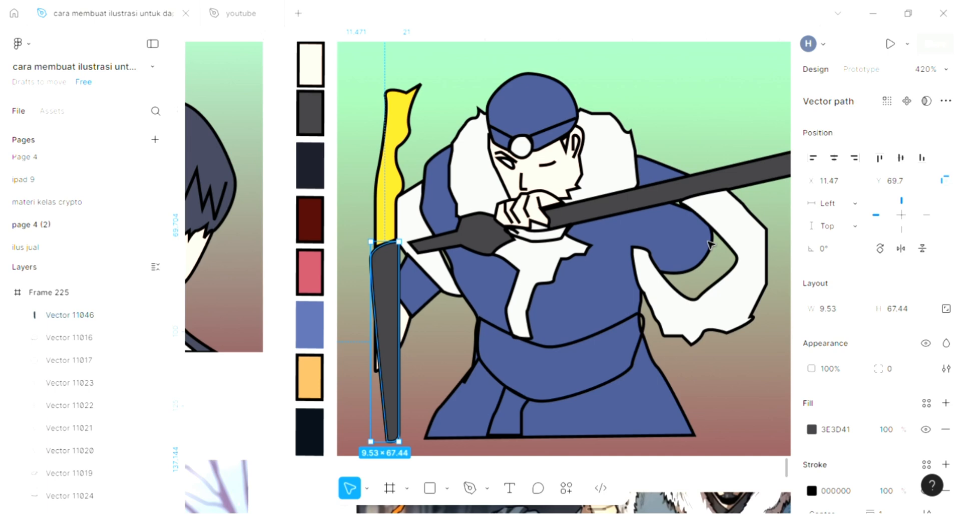
Add a fill to the wide curved belt at the waist and set it to 3E3D41 by sampling the diagonal bar
{"action": "left_click", "coordinate": [581, 349]}
{"action": "scroll", "coordinate": [616, 350], "scroll_direction": "down", "scroll_amount": 1}
{"action": "scroll", "coordinate": [646, 352], "scroll_direction": "right", "scroll_amount": 2}
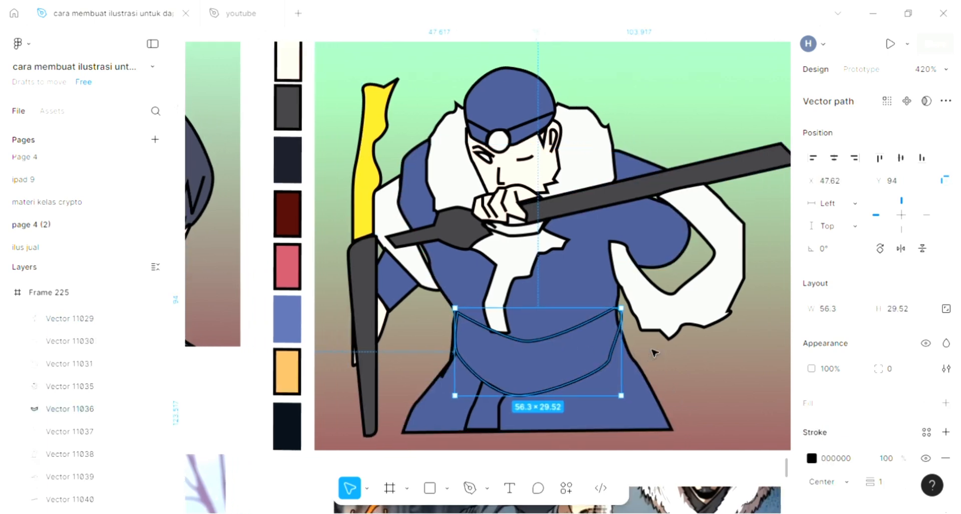
{"action": "scroll", "coordinate": [654, 353], "scroll_direction": "right", "scroll_amount": 1}
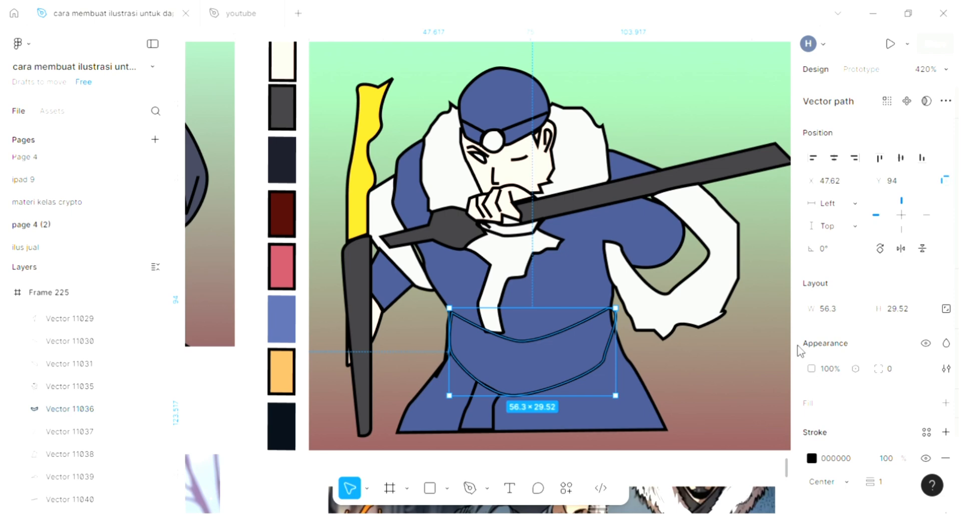
{"action": "left_click", "coordinate": [945, 404]}
{"action": "left_click", "coordinate": [642, 356]}
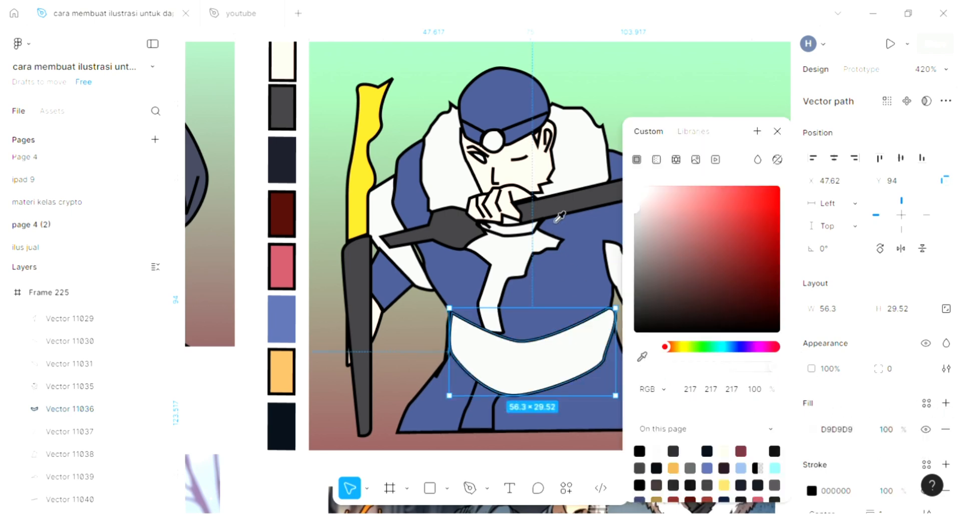
{"action": "left_click", "coordinate": [563, 203]}
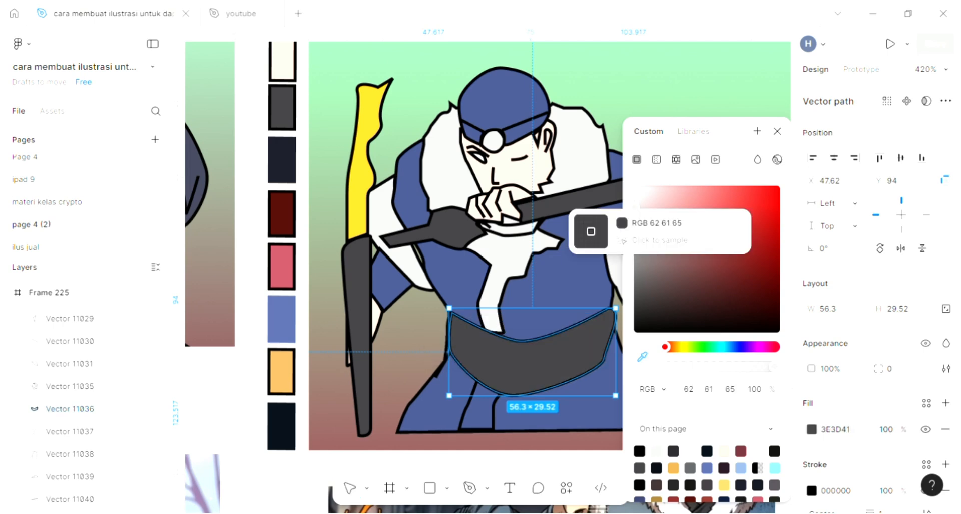
Add a D9D9D9 fill to the narrow cloth strip hanging below the belt and deselect it
{"action": "left_click", "coordinate": [495, 416]}
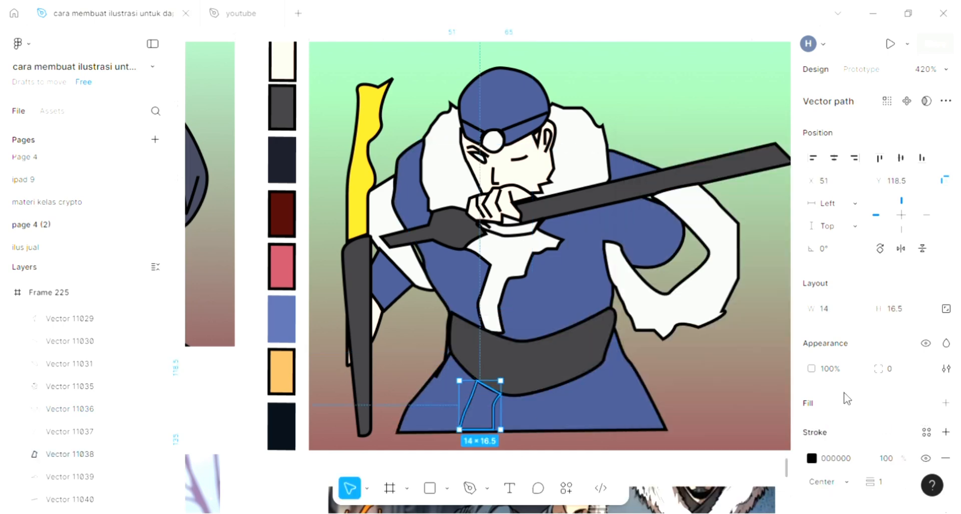
{"action": "left_click", "coordinate": [947, 403]}
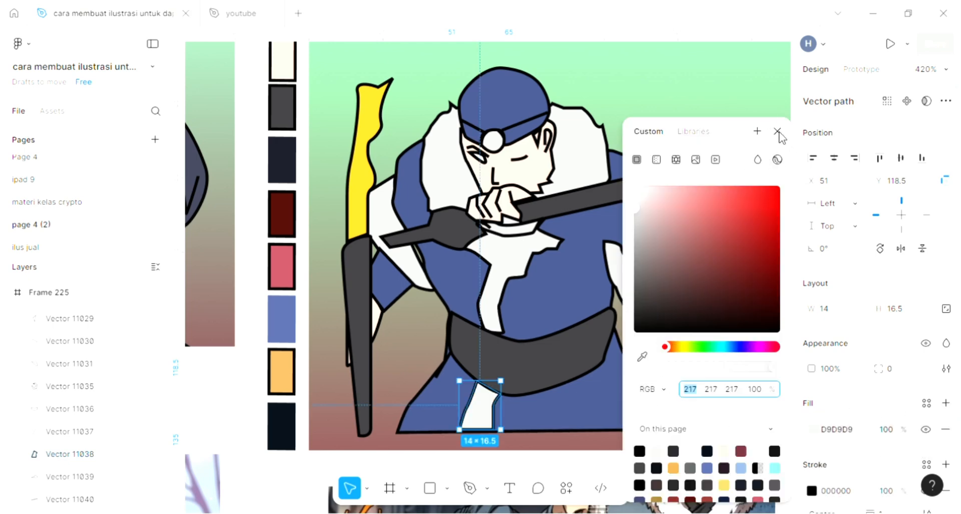
{"action": "left_click", "coordinate": [778, 133]}
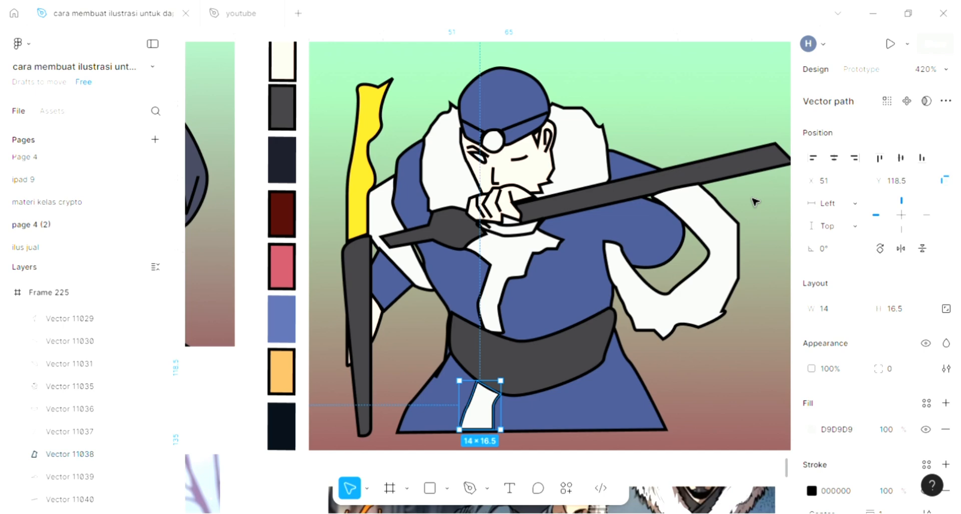
{"action": "left_click", "coordinate": [681, 425]}
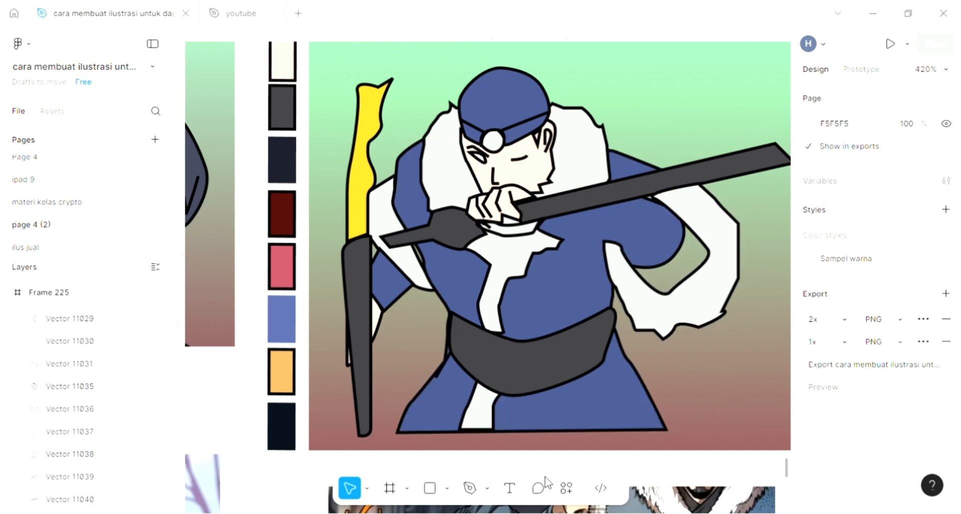
Draw a closed four-point shape with curved edges in the gap between the blue sleeve and the large white fur piece with the Pen tool
{"action": "left_click", "coordinate": [681, 306]}
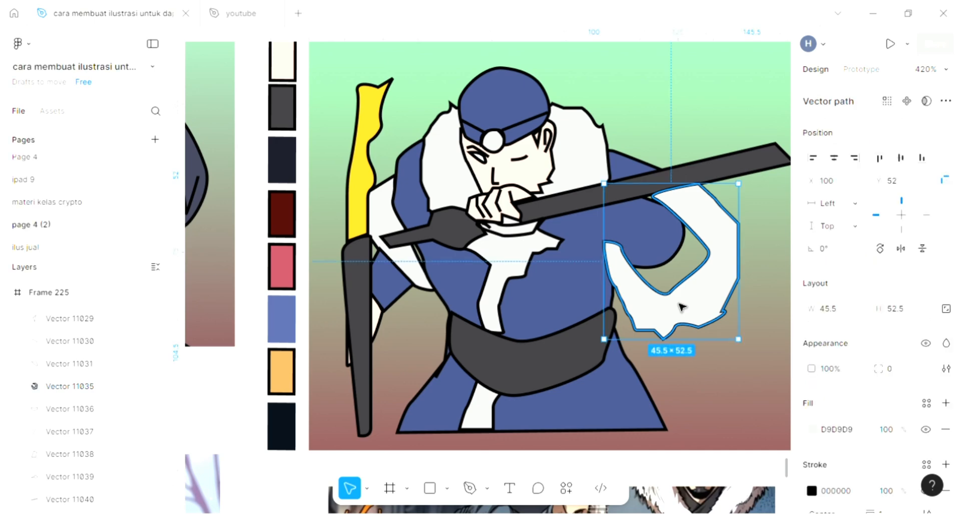
{"action": "scroll", "coordinate": [679, 307], "scroll_direction": "right", "scroll_amount": 5}
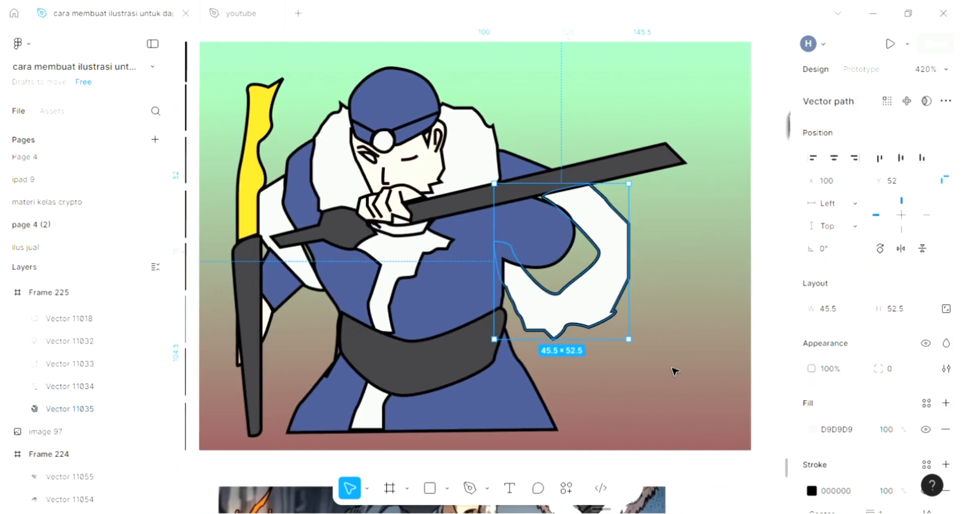
{"action": "left_click", "coordinate": [550, 458]}
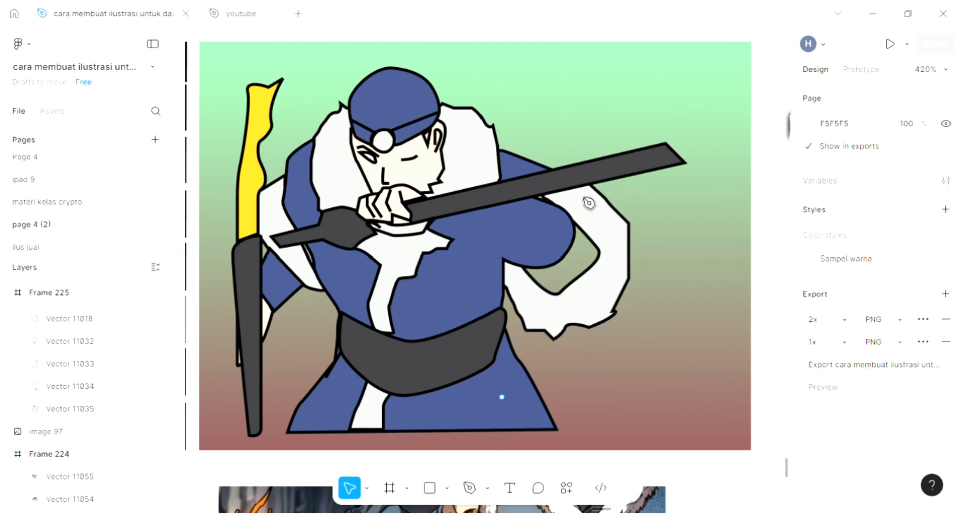
{"action": "key", "text": "p"}
{"action": "left_click", "coordinate": [522, 265]}
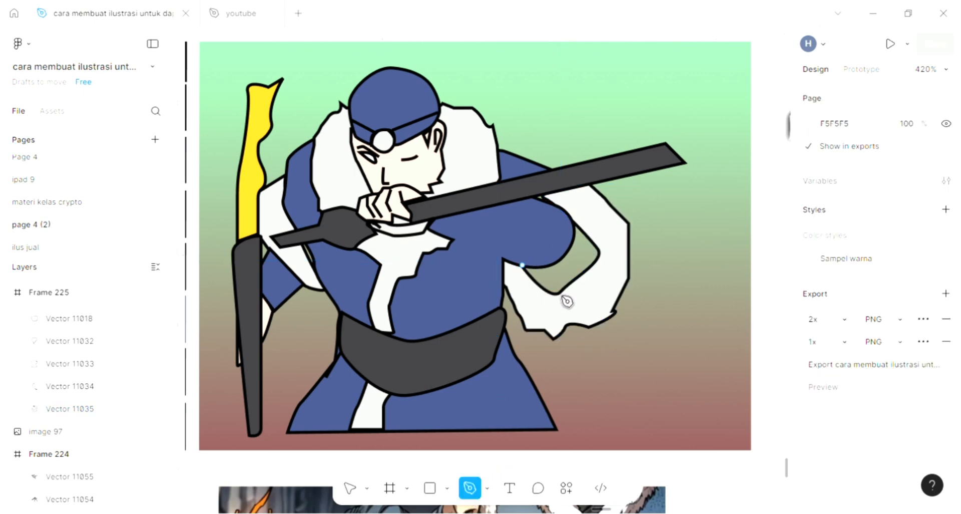
{"action": "left_click", "coordinate": [557, 293]}
{"action": "left_click_drag", "start_coordinate": [597, 253], "coordinate": [583, 232]}
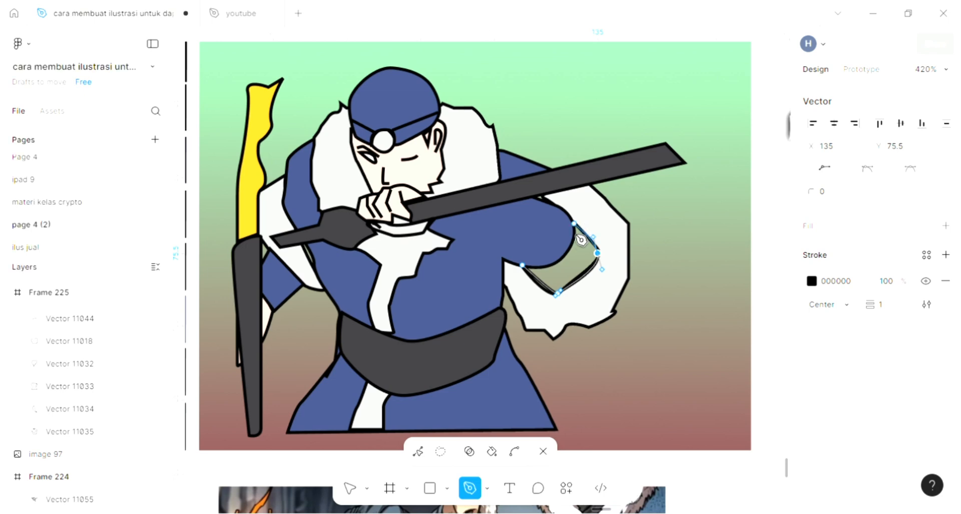
{"action": "left_click", "coordinate": [574, 223]}
{"action": "left_click_drag", "start_coordinate": [522, 264], "coordinate": [484, 260]}
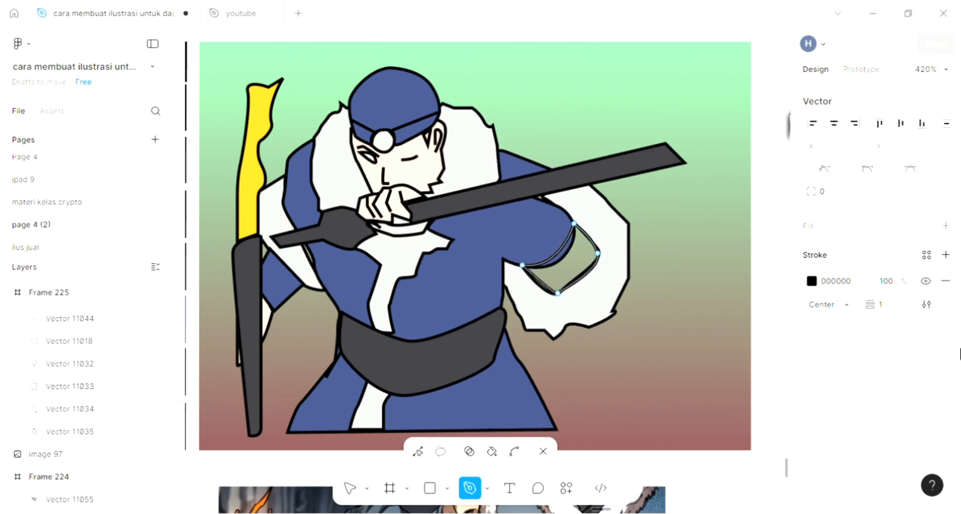
Add a fill to the new forearm shape and set it to 3E3D41 by sampling the dark waist belt
{"action": "left_click", "coordinate": [946, 225]}
{"action": "left_click", "coordinate": [644, 353]}
{"action": "left_click", "coordinate": [643, 356]}
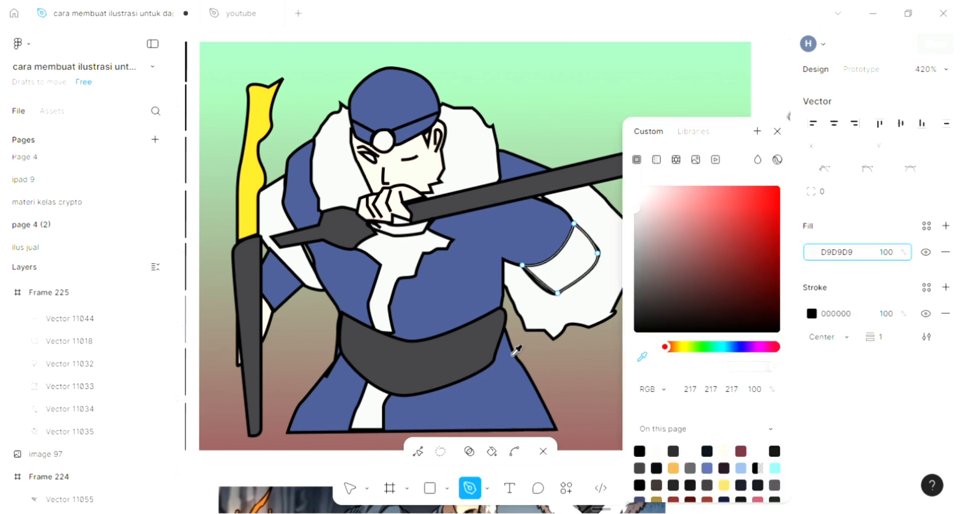
{"action": "left_click", "coordinate": [486, 327]}
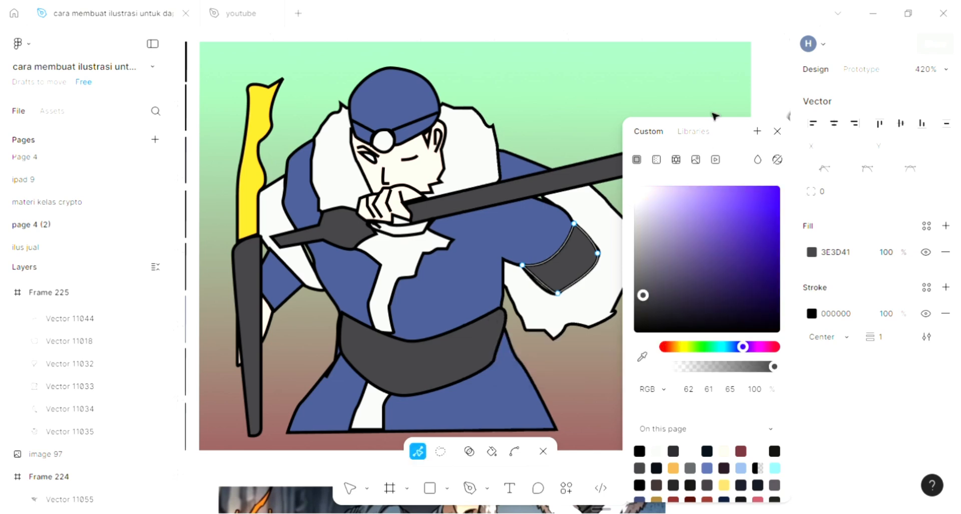
{"action": "left_click", "coordinate": [777, 131]}
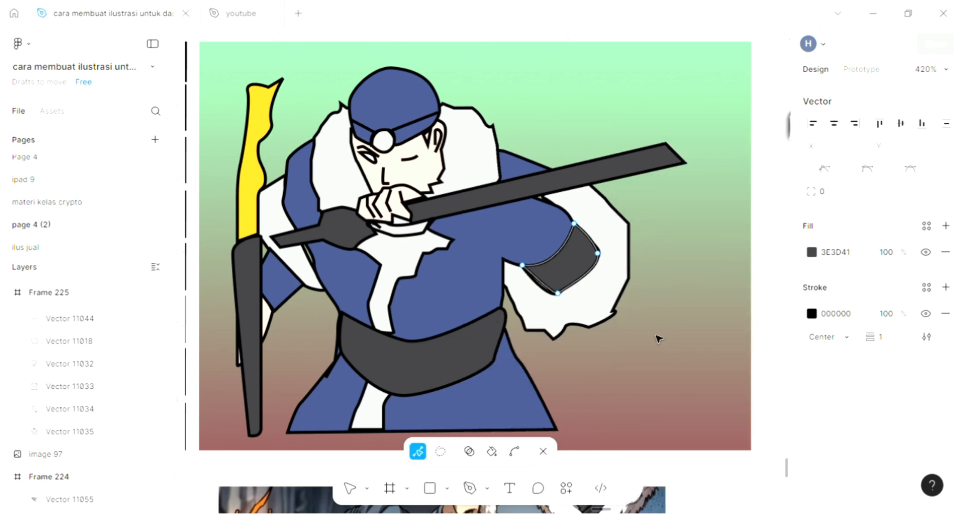
Draw an 11 × 11 circle on the middle of the belt and move it to X 64, Y 108
{"action": "scroll", "coordinate": [659, 339], "scroll_direction": "left", "scroll_amount": 2}
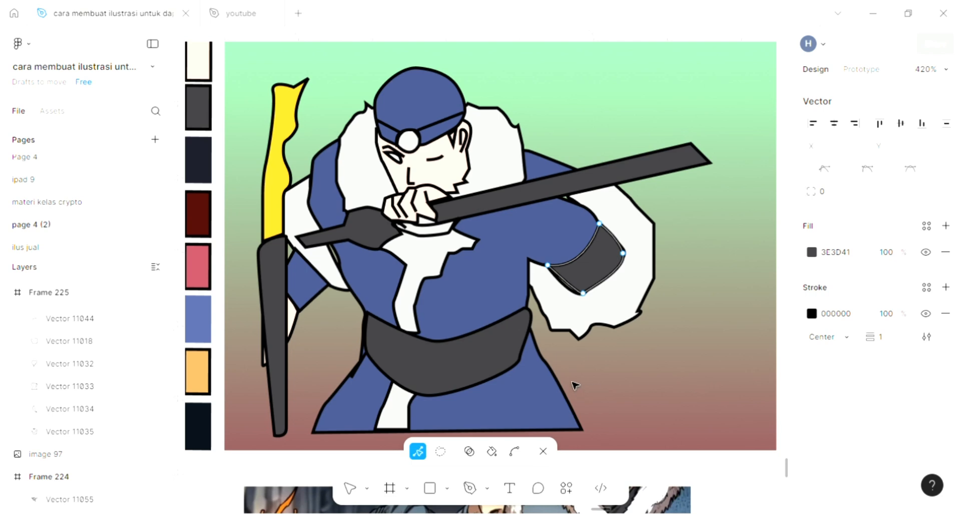
{"action": "scroll", "coordinate": [575, 385], "scroll_direction": "left", "scroll_amount": 3}
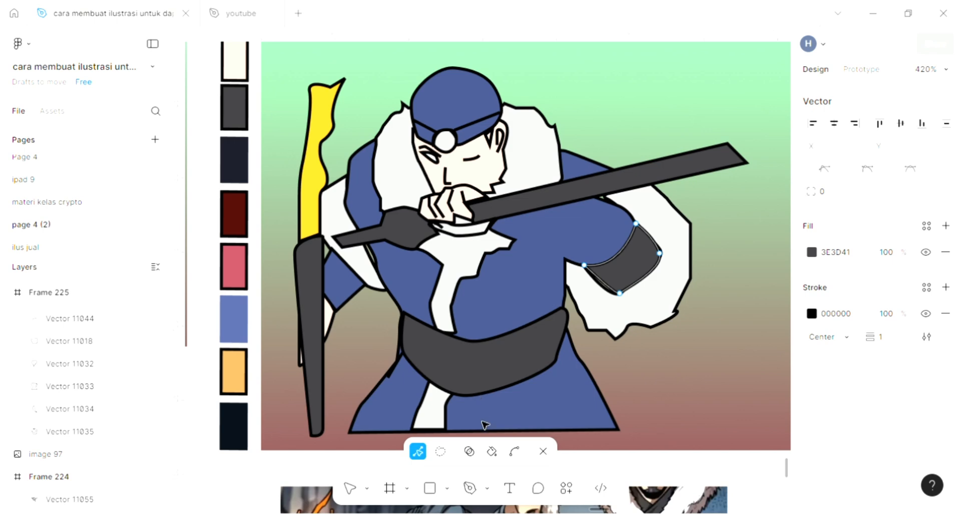
{"action": "left_click", "coordinate": [446, 490]}
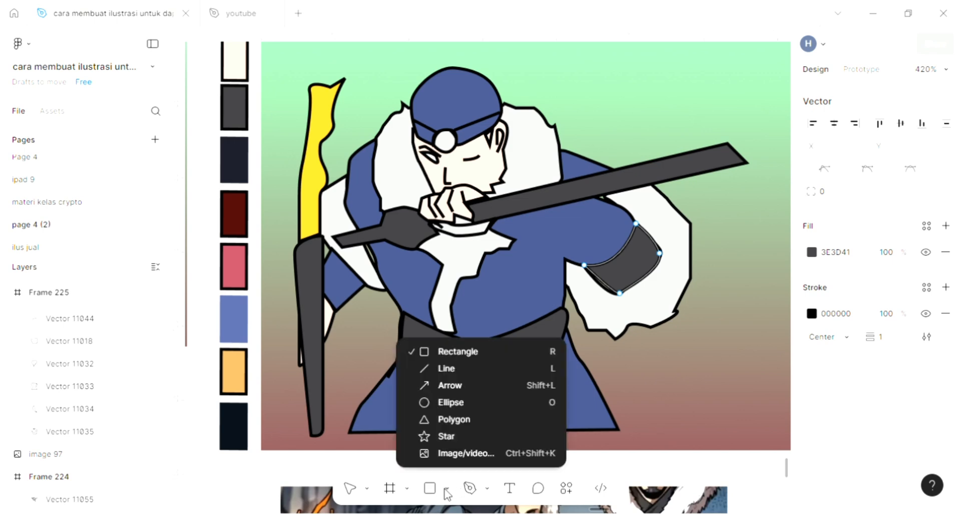
{"action": "key", "text": "Return"}
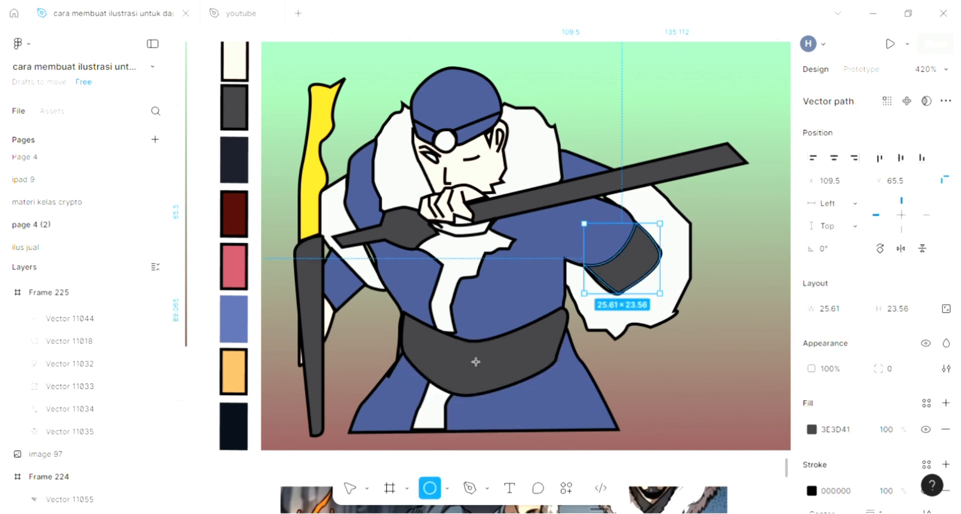
{"action": "scroll", "coordinate": [476, 361], "scroll_direction": "up", "scroll_amount": 1}
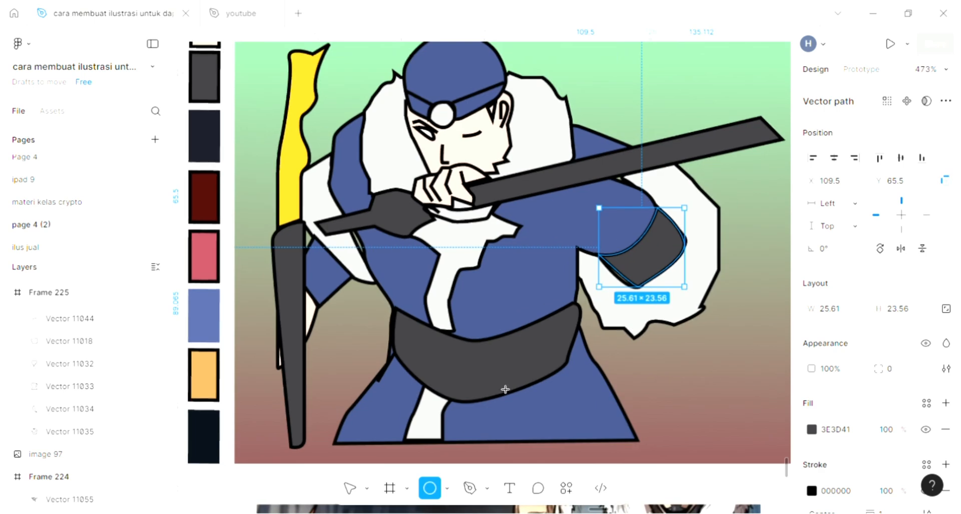
{"action": "left_click_drag", "start_coordinate": [451, 356], "coordinate": [498, 390]}
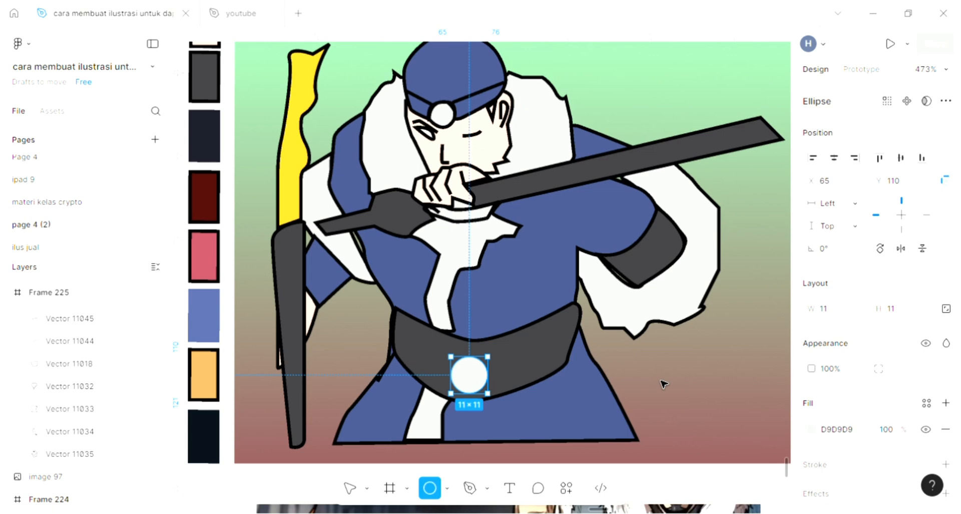
{"action": "key", "text": "Escape"}
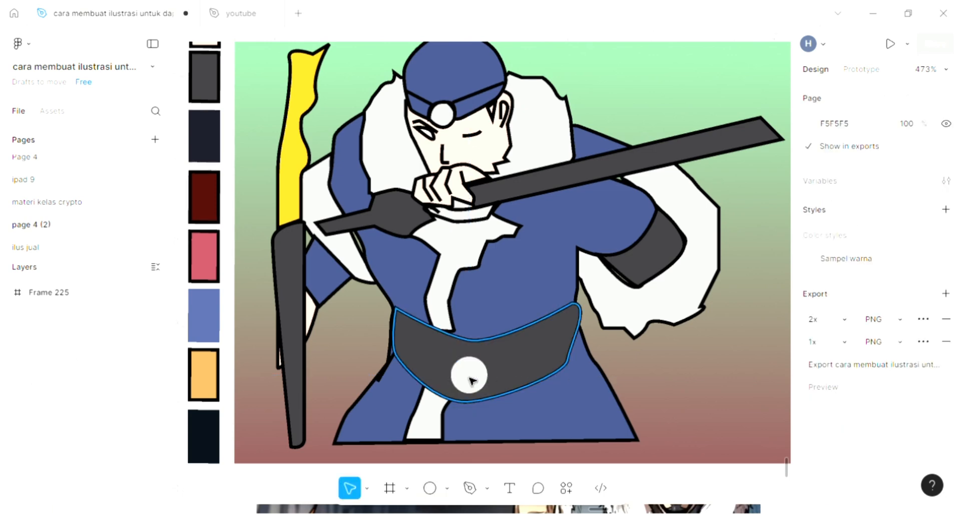
{"action": "left_click", "coordinate": [473, 381]}
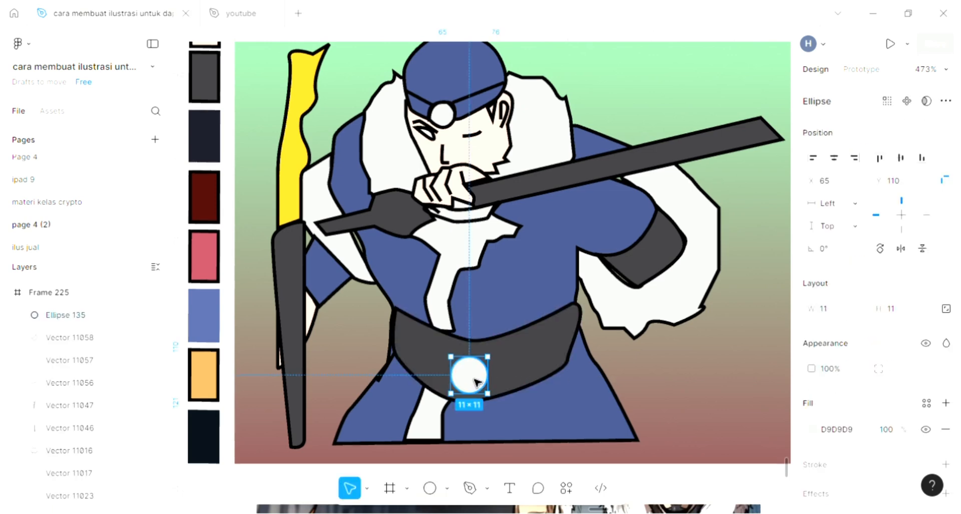
{"action": "left_click_drag", "start_coordinate": [474, 381], "coordinate": [472, 379]}
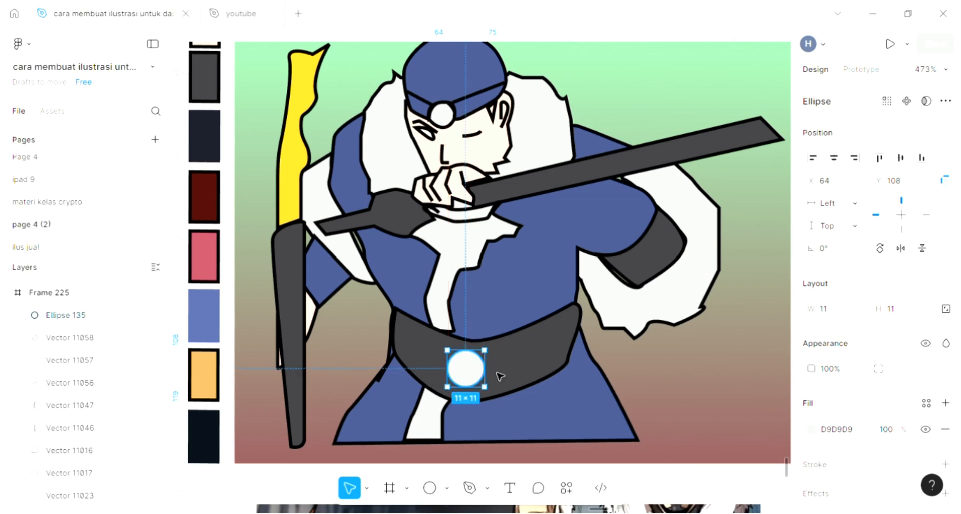
Duplicate the belt circle as two 7 × 7 circles and place them on either side at X 53 and X 83, Y 105
{"action": "key", "text": "ctrl+d"}
{"action": "left_click_drag", "start_coordinate": [474, 382], "coordinate": [429, 361]}
{"action": "key", "text": "ctrl+d"}
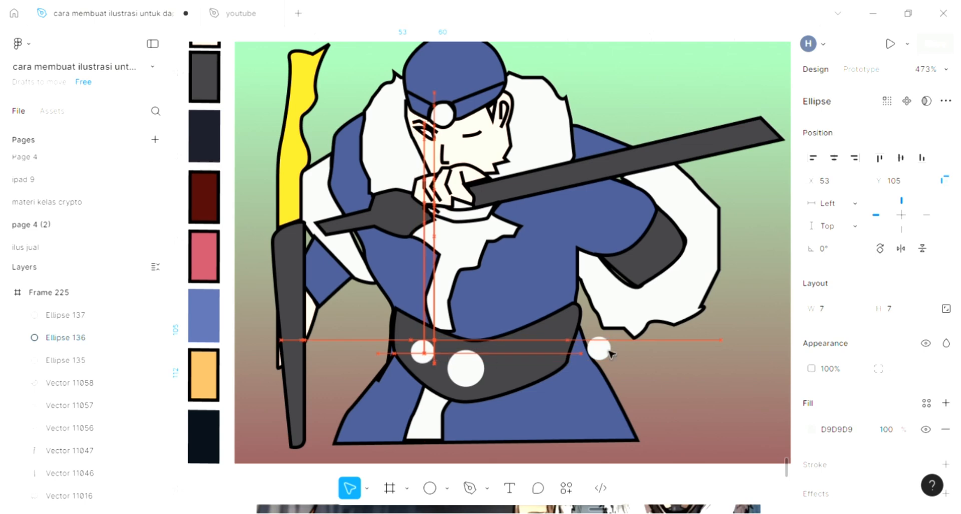
{"action": "left_click", "coordinate": [602, 354]}
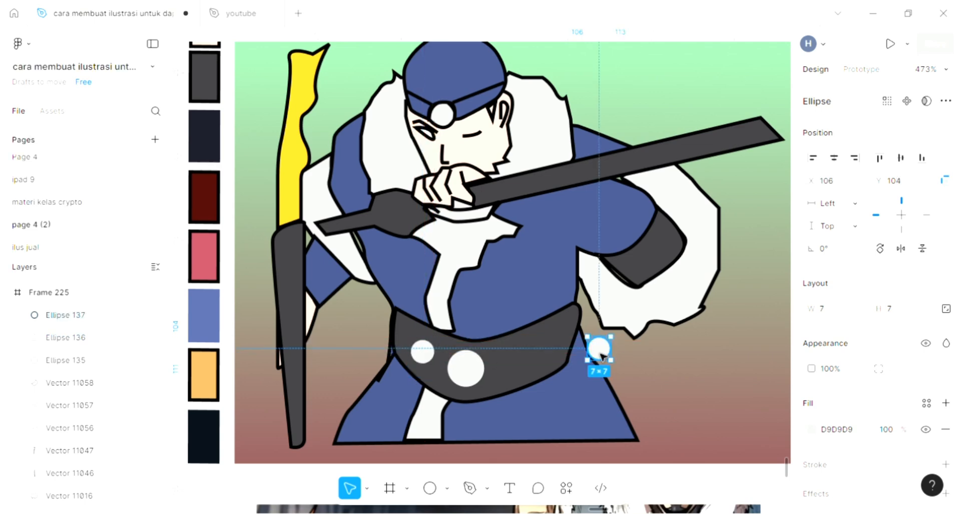
{"action": "left_click_drag", "start_coordinate": [534, 361], "coordinate": [532, 359]}
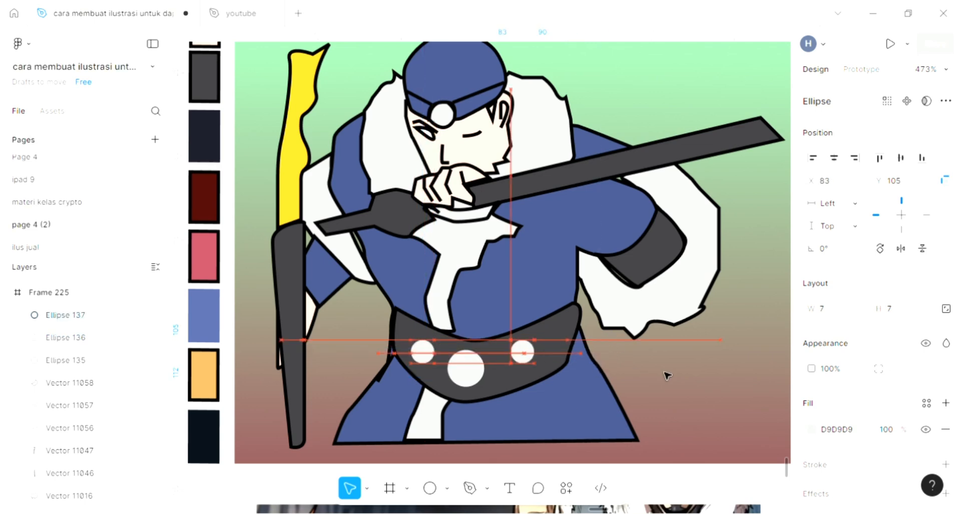
{"action": "left_click", "coordinate": [627, 375]}
Draw a ten-point zigzag line about 77.5 × 15.5 along the dark diagonal bar with the Pen tool, from the hand to the far end
{"action": "scroll", "coordinate": [446, 216], "scroll_direction": "up", "scroll_amount": 1}
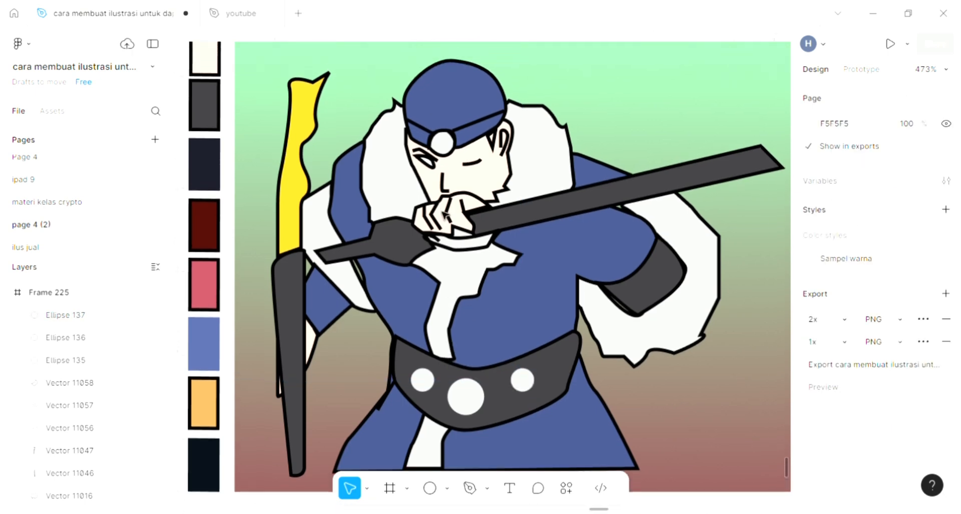
{"action": "scroll", "coordinate": [512, 276], "scroll_direction": "down", "scroll_amount": 2, "text": "ctrl"}
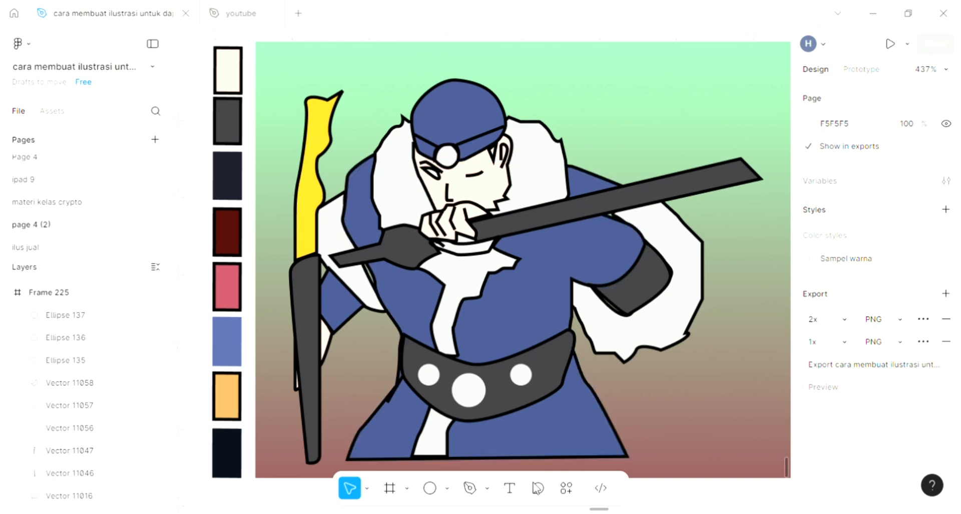
{"action": "left_click", "coordinate": [469, 488]}
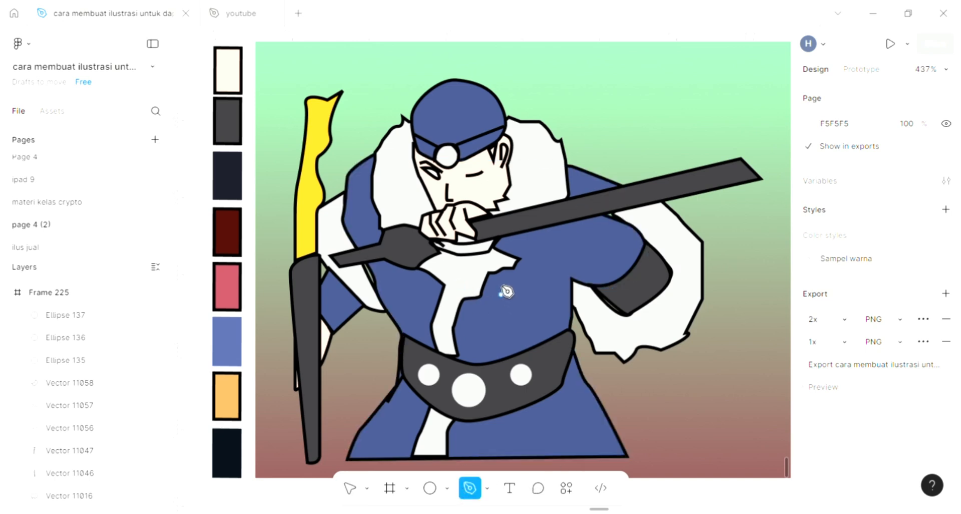
{"action": "left_click", "coordinate": [487, 225]}
{"action": "left_click", "coordinate": [509, 225]}
{"action": "left_click", "coordinate": [523, 215]}
{"action": "left_click", "coordinate": [561, 214]}
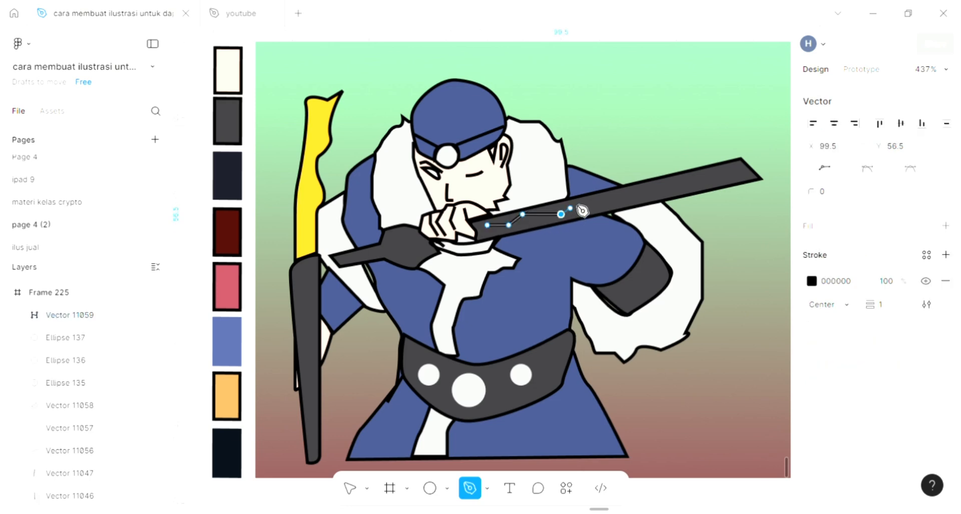
{"action": "left_click", "coordinate": [573, 204]}
{"action": "left_click", "coordinate": [597, 203]}
{"action": "left_click", "coordinate": [626, 189]}
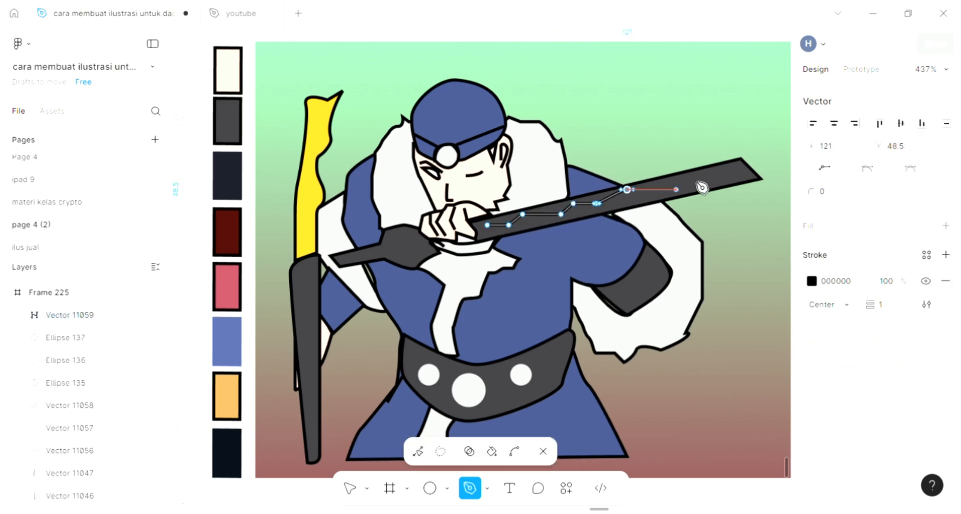
{"action": "left_click", "coordinate": [680, 189]}
{"action": "left_click", "coordinate": [694, 177]}
{"action": "left_click", "coordinate": [725, 177]}
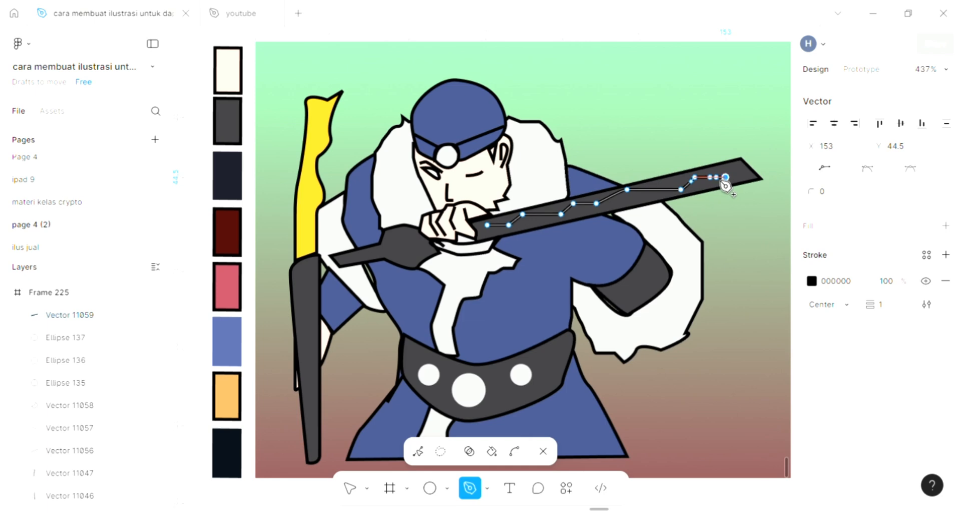
Finish the zigzag line, set its stroke to D9D9D9 by sampling the white fur, and deselect it
{"action": "key", "text": "Escape"}
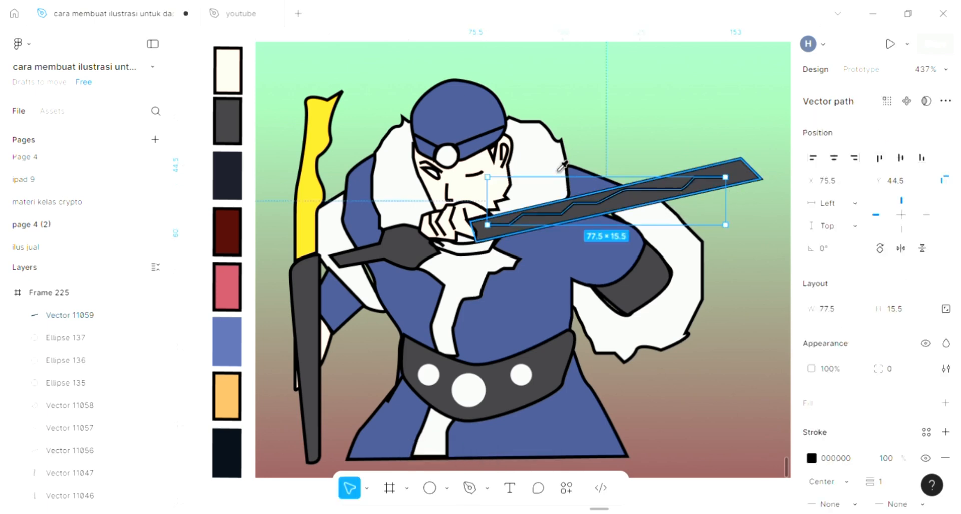
{"action": "left_click", "coordinate": [559, 166]}
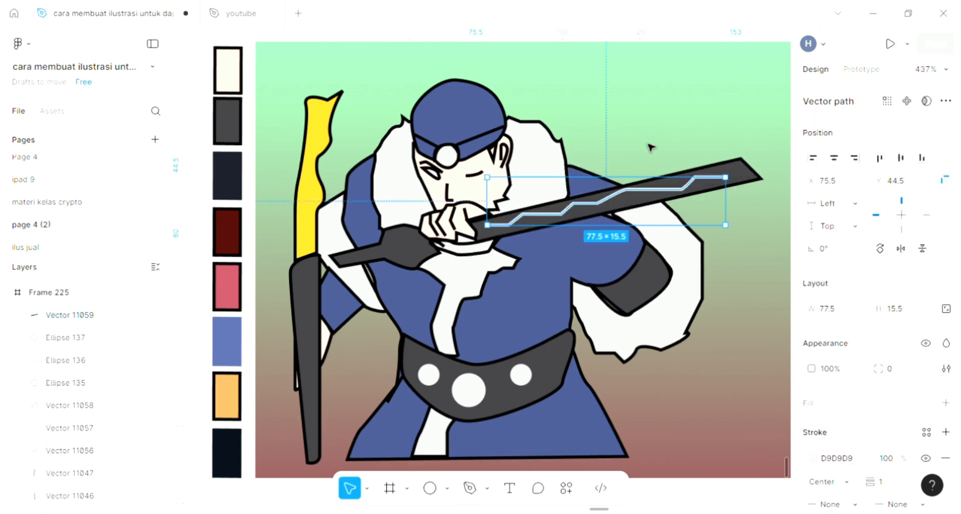
{"action": "left_click", "coordinate": [651, 146]}
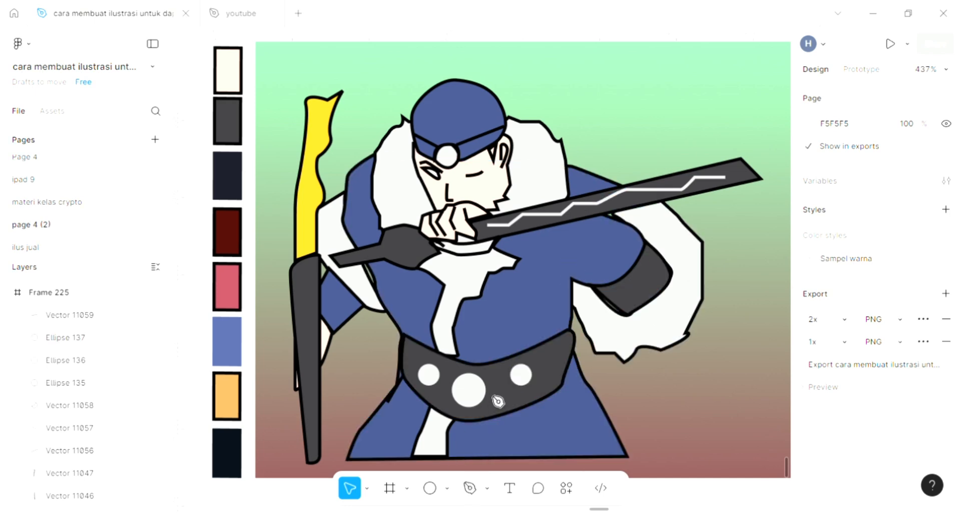
Draw a curved fold line about 33 × 43 across the blue robe from below the diagonal bar down to the belt
{"action": "left_click", "coordinate": [469, 489]}
{"action": "scroll", "coordinate": [522, 354], "scroll_direction": "down", "scroll_amount": 1}
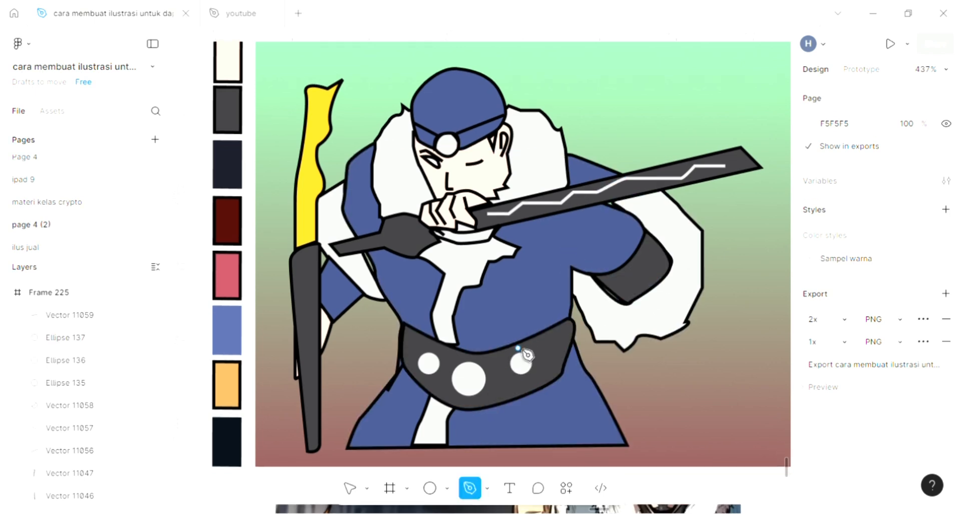
{"action": "left_click", "coordinate": [569, 217]}
{"action": "key", "text": "Escape"}
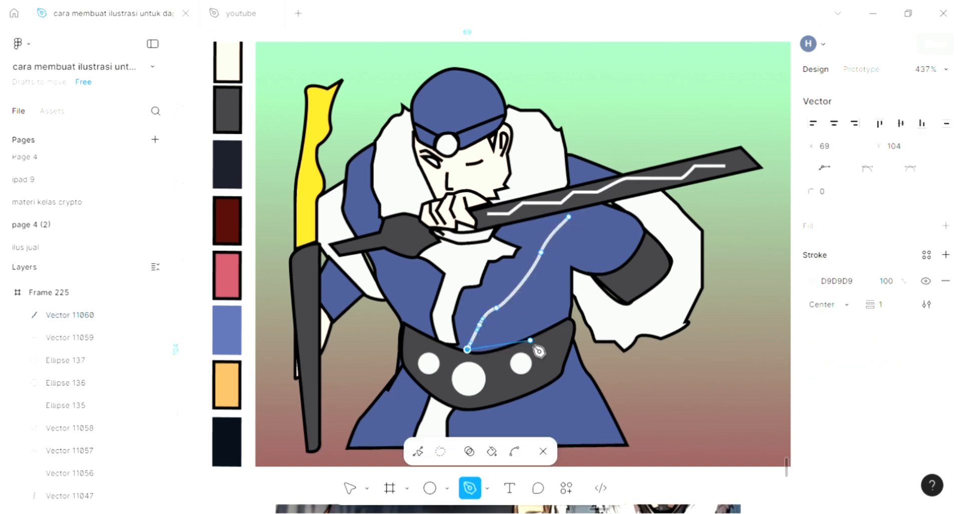
Set the fold line's stroke to 3E3D41 by sampling the dark belt and deselect the line
{"action": "key", "text": "i"}
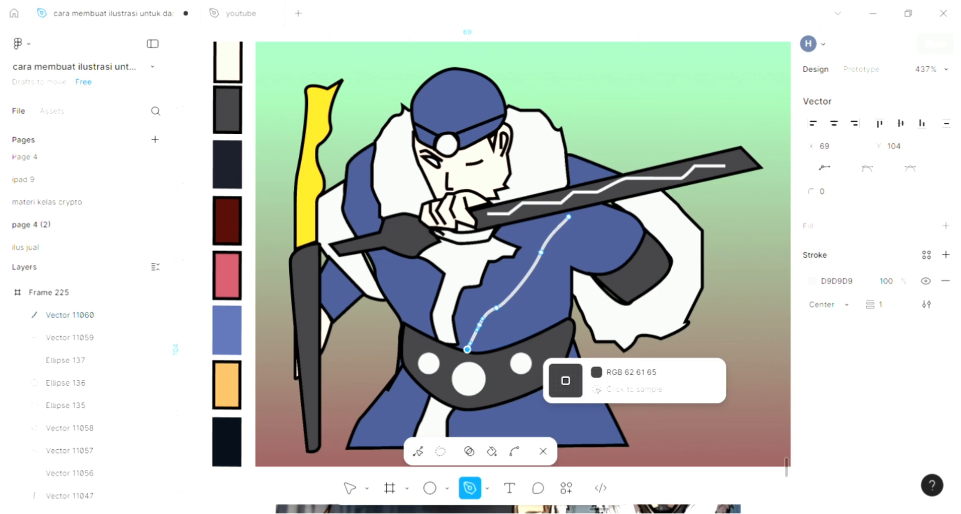
{"action": "left_click", "coordinate": [532, 342]}
{"action": "key", "text": "v"}
{"action": "key", "text": "Escape"}
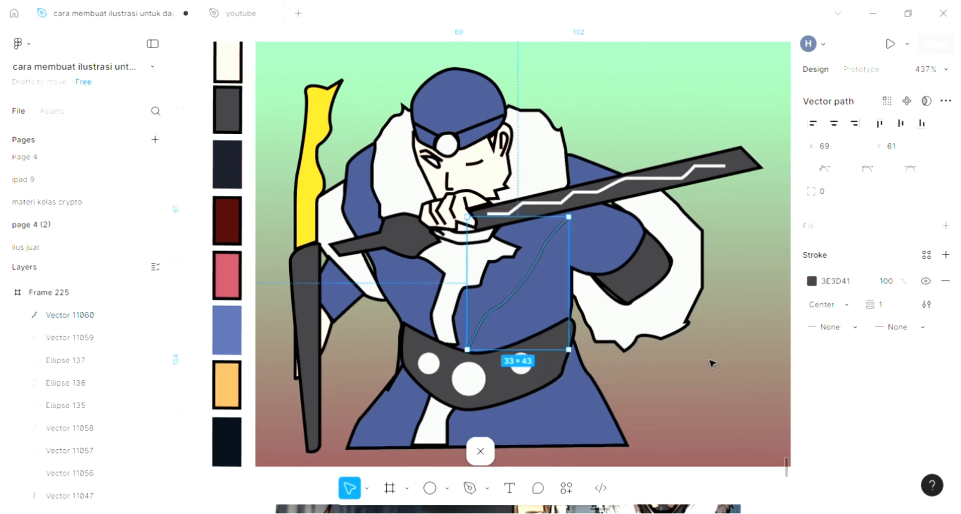
{"action": "key", "text": "Escape"}
{"action": "key", "text": "i"}
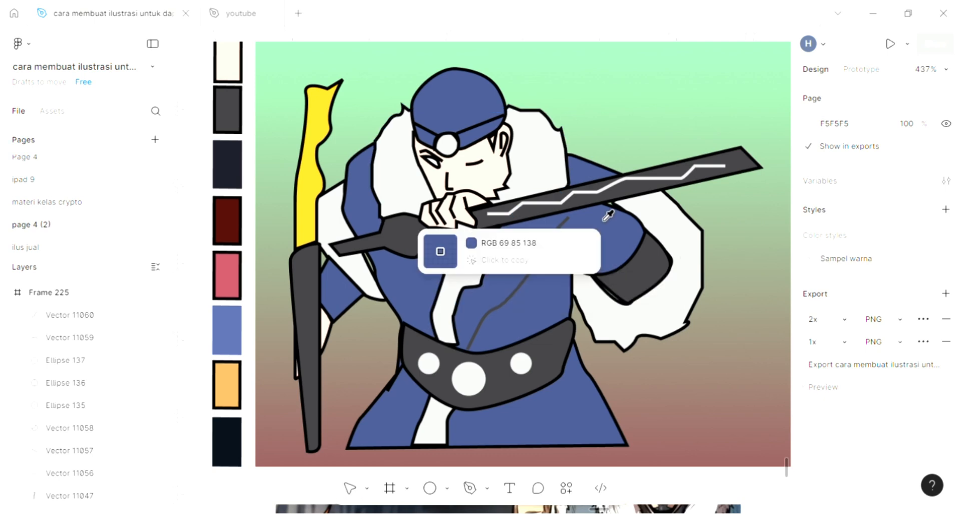
Draw a second curved fold line across the blue robe, from the shoulder below the diagonal bar down to the belt
{"action": "key", "text": "p"}
{"action": "left_click", "coordinate": [607, 214]}
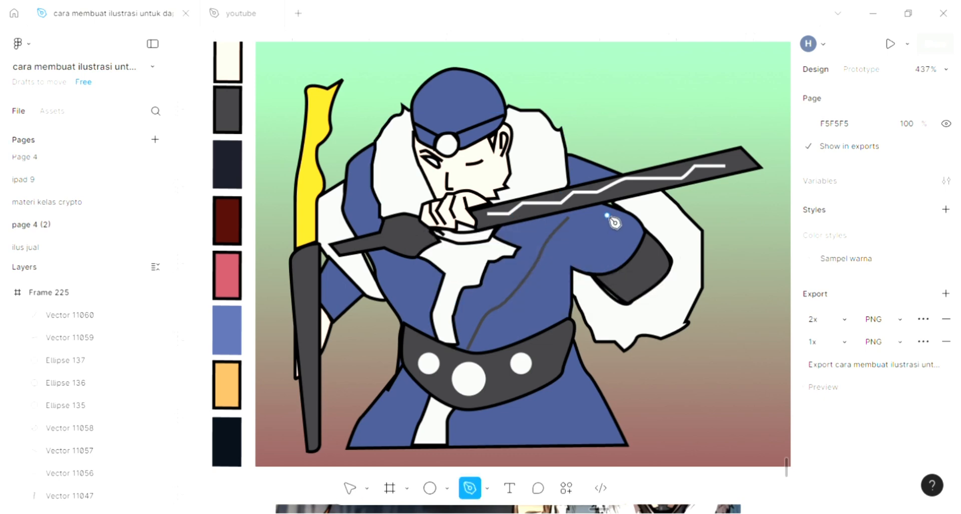
{"action": "left_click_drag", "start_coordinate": [530, 304], "coordinate": [529, 310]}
{"action": "left_click", "coordinate": [512, 329]}
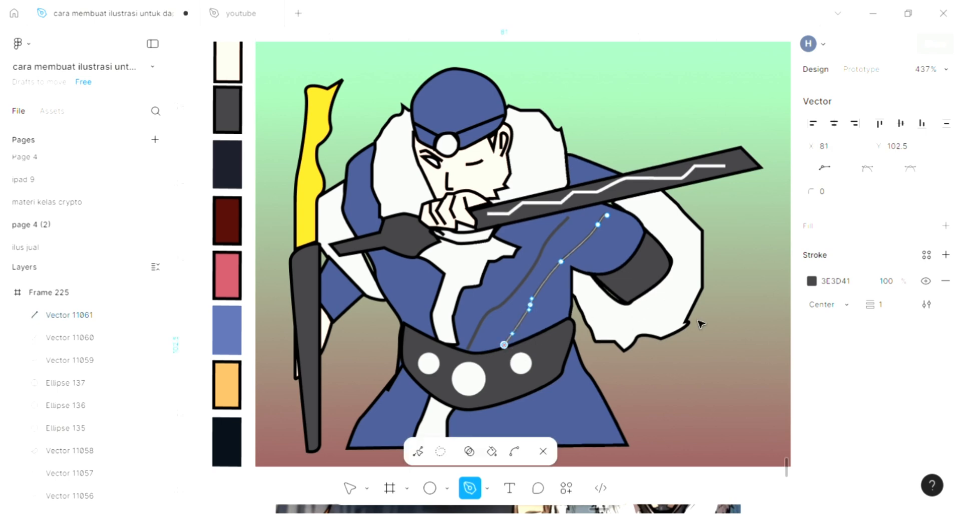
{"action": "key", "text": "Escape"}
{"action": "key", "text": "Escape"}
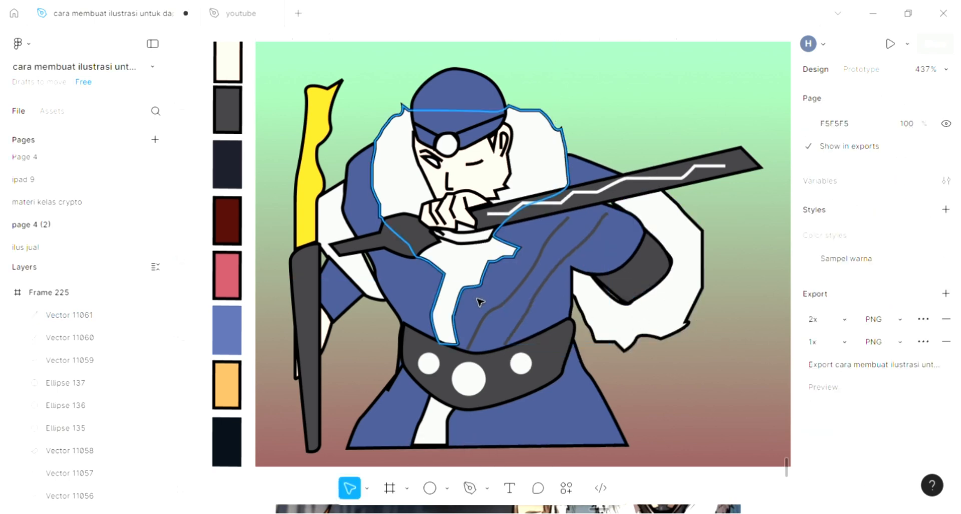
Draw a straight cross line about 23.5 × 6.5 over both fold lines just above the belt, starting at the white fur trim
{"action": "key", "text": "p"}
{"action": "left_click", "coordinate": [456, 315]}
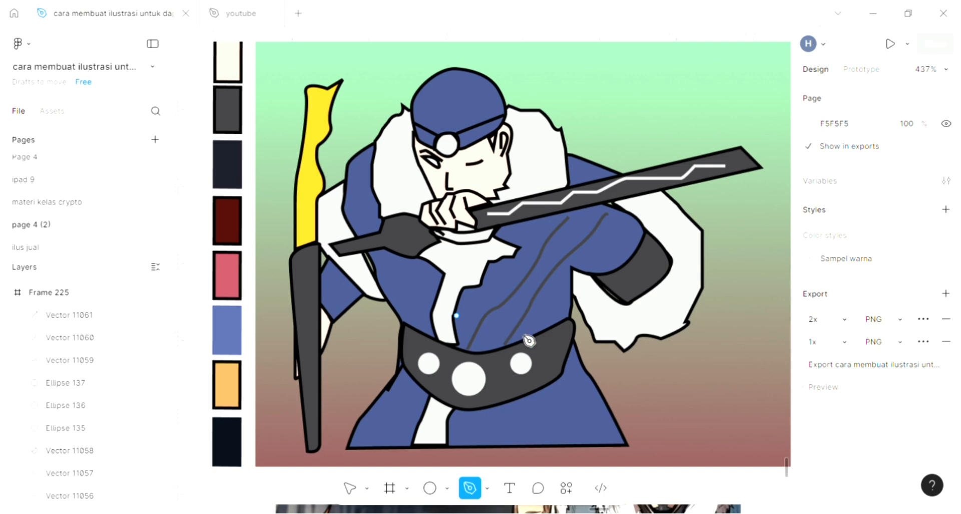
{"action": "left_click", "coordinate": [530, 335]}
{"action": "key", "text": "Escape"}
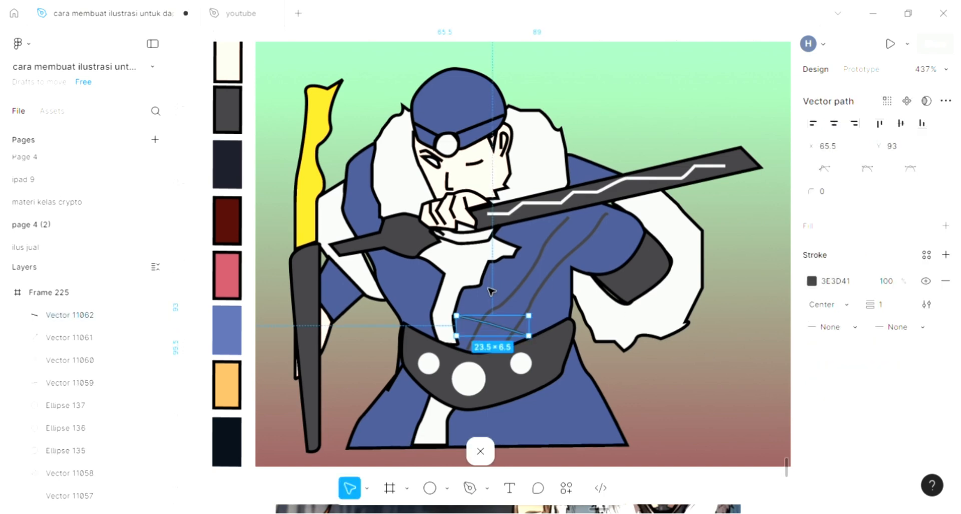
{"action": "key", "text": "Escape"}
Draw a curved cross line above the straight one, from the fur trim across both fold lines to the robe's side
{"action": "key", "text": "p"}
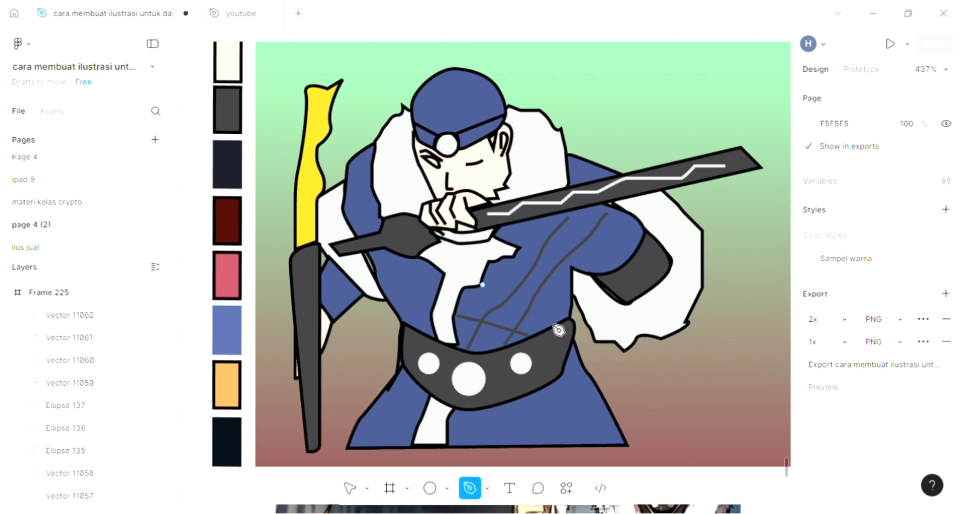
{"action": "left_click", "coordinate": [483, 284]}
{"action": "left_click_drag", "start_coordinate": [499, 298], "coordinate": [513, 306]}
{"action": "left_click_drag", "start_coordinate": [541, 317], "coordinate": [550, 321]}
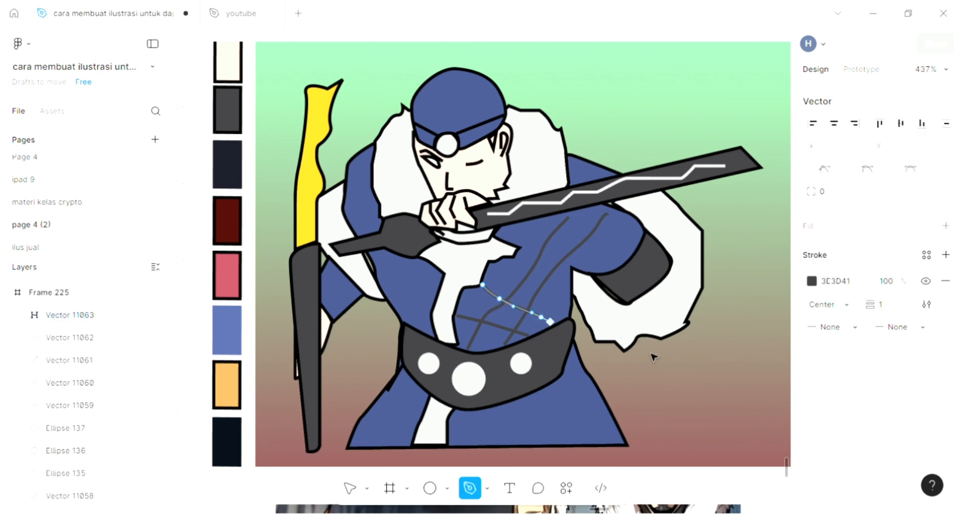
{"action": "key", "text": "Escape"}
{"action": "key", "text": "Escape"}
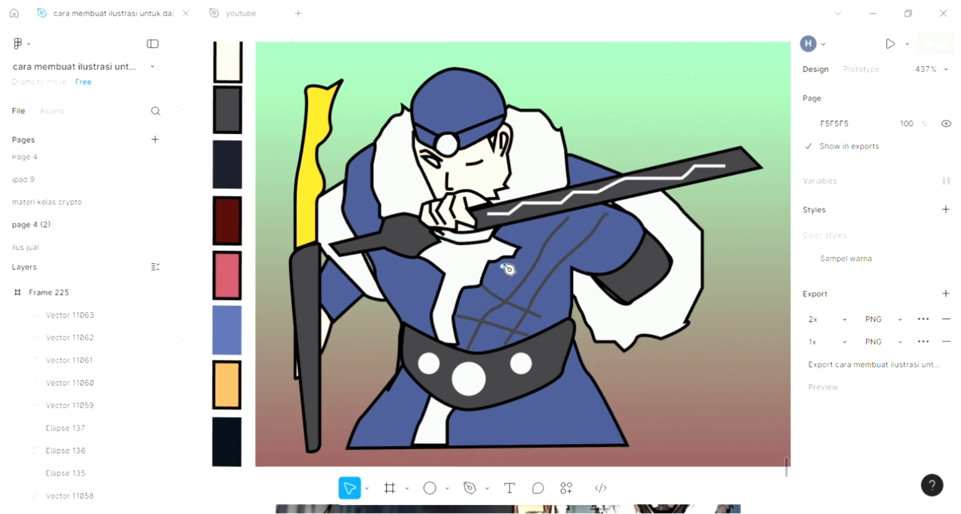
Draw two more cross lines higher on the chest, about 20 × 14.5 and 17.5 × 12, starting at the fur collar's edge
{"action": "key", "text": "p"}
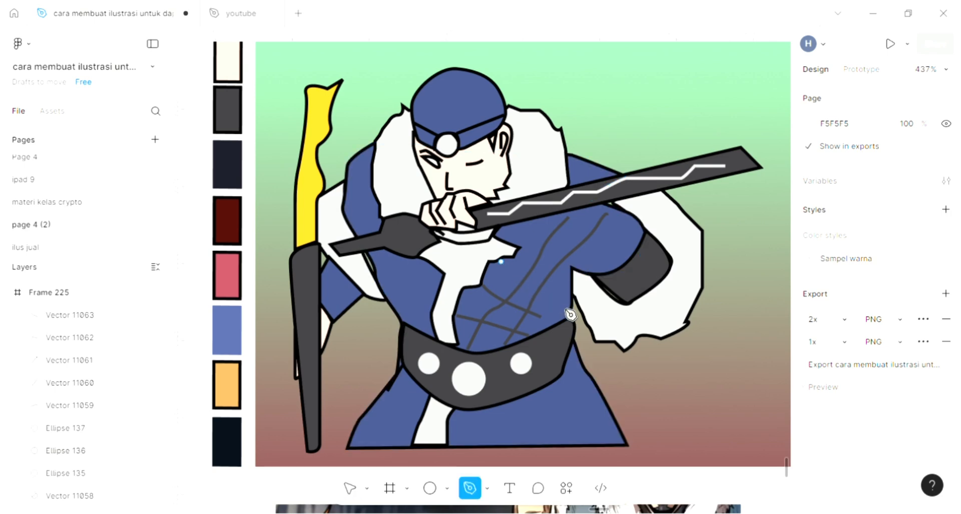
{"action": "key", "text": "Escape"}
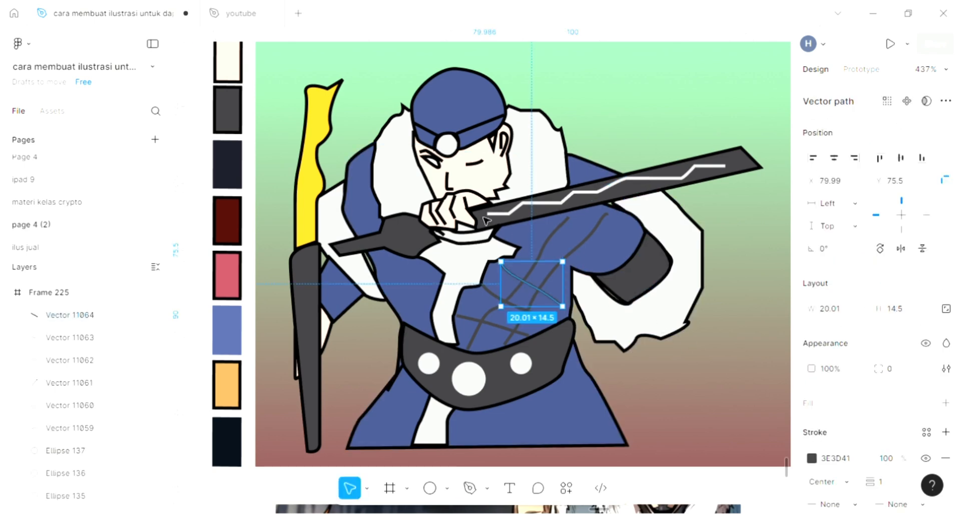
{"action": "key", "text": "Escape"}
{"action": "key", "text": "p"}
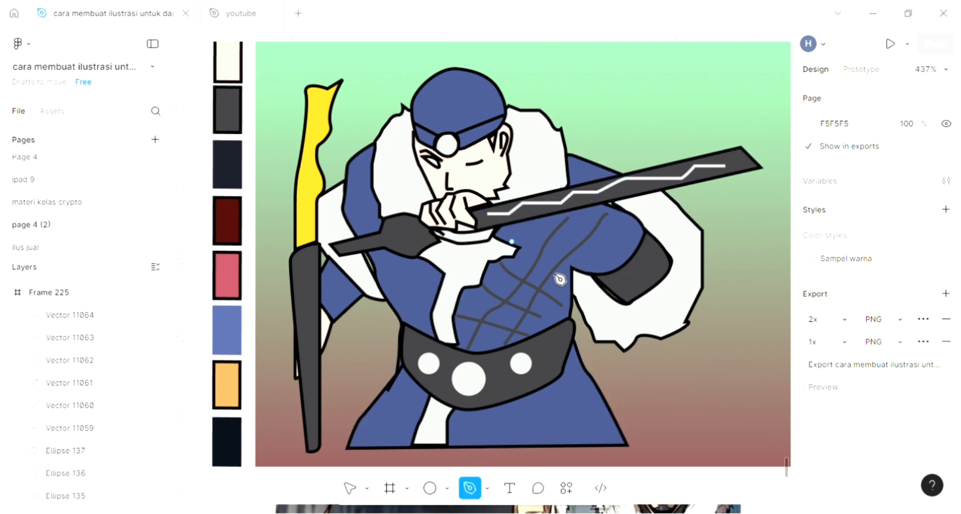
{"action": "left_click", "coordinate": [565, 278]}
{"action": "key", "text": "Escape"}
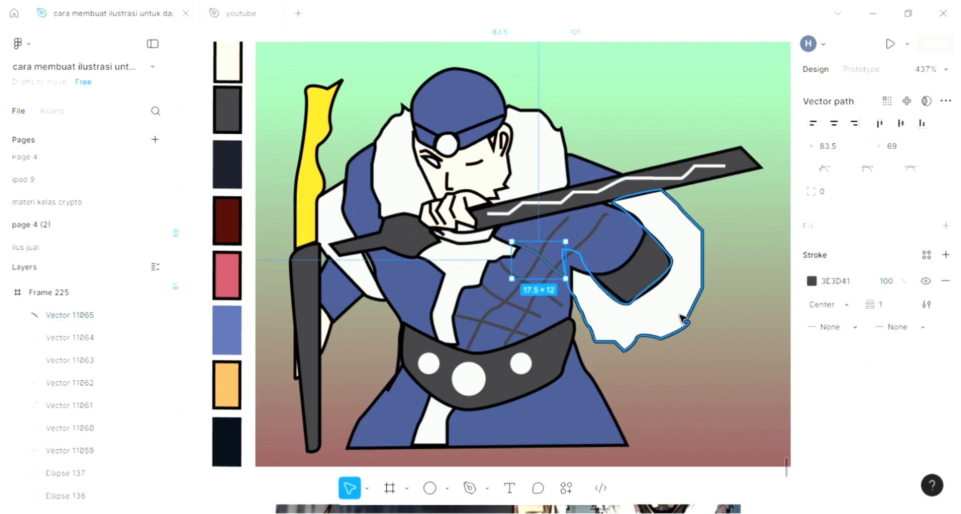
{"action": "left_click", "coordinate": [569, 279]}
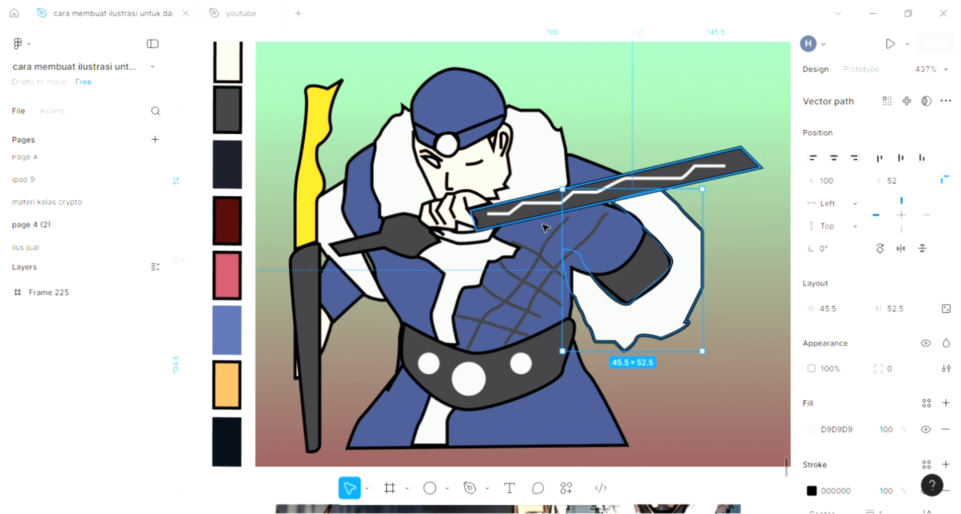
Try to draw a cross line about 19.5 × 15.5 over the upper fold lines, from below the diagonal bar to the upper arm
{"action": "key", "text": "p"}
{"action": "left_click", "coordinate": [539, 222]}
{"action": "left_click_drag", "start_coordinate": [571, 246], "coordinate": [600, 269]}
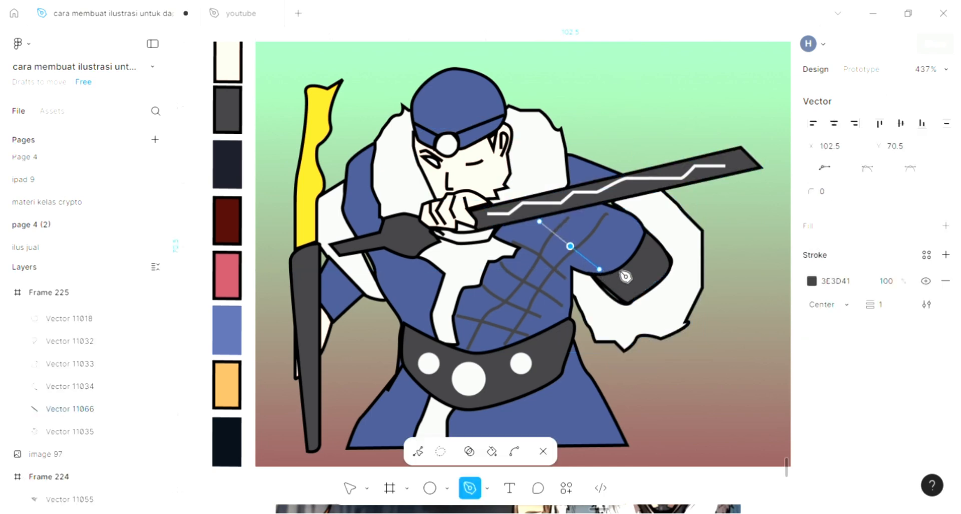
{"action": "key", "text": "Escape"}
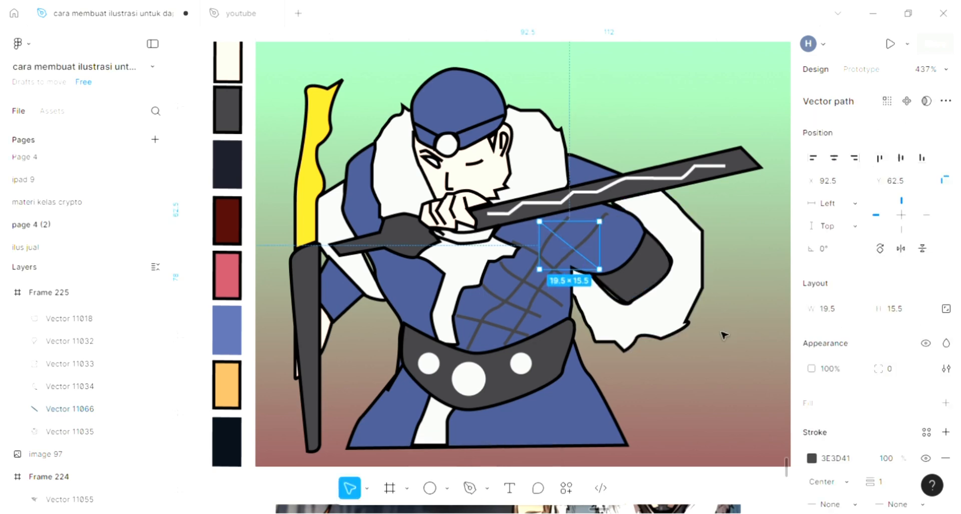
{"action": "key", "text": "Escape"}
Draw a short curved line about 14.5 × 12.5 on the shoulder, crossing the upper end of the second fold line, and deselect it
{"action": "key", "text": "p"}
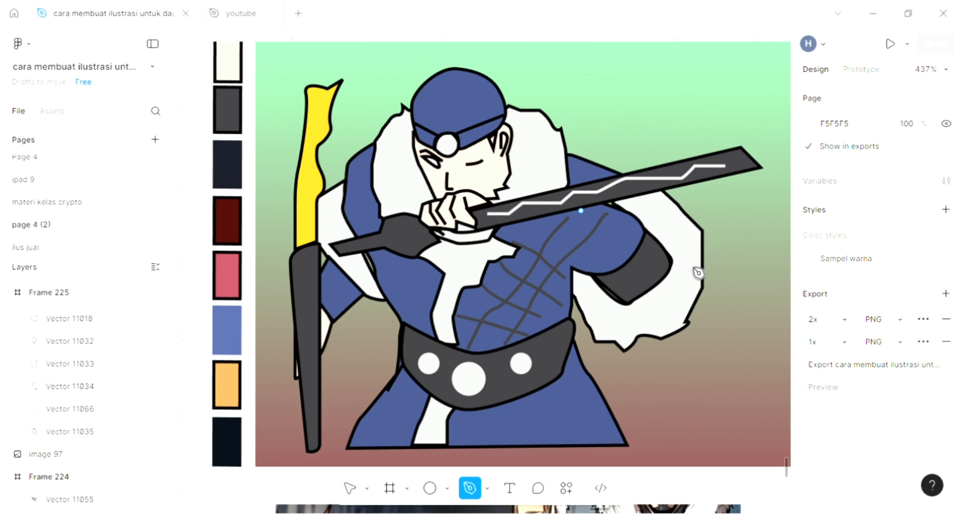
{"action": "key", "text": "Escape"}
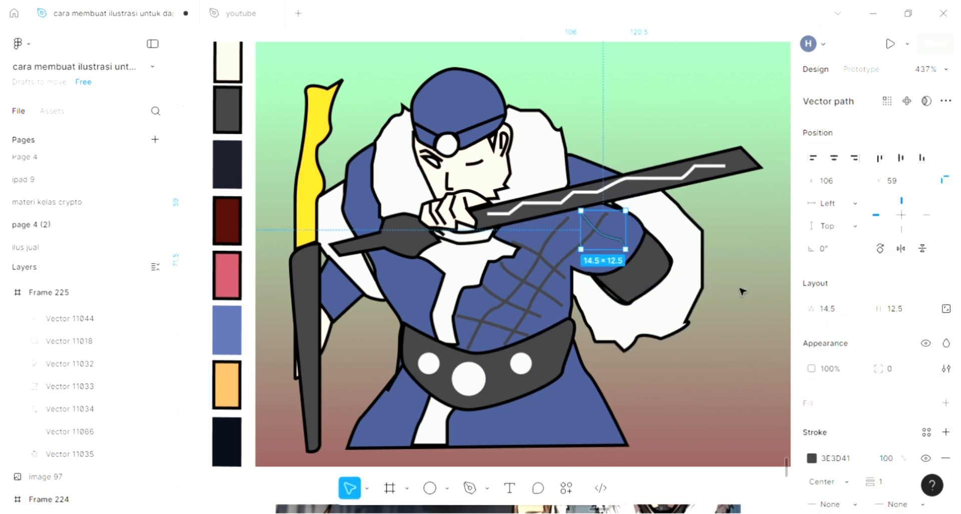
{"action": "key", "text": "Return"}
{"action": "key", "text": "Escape"}
{"action": "left_click", "coordinate": [743, 292]}
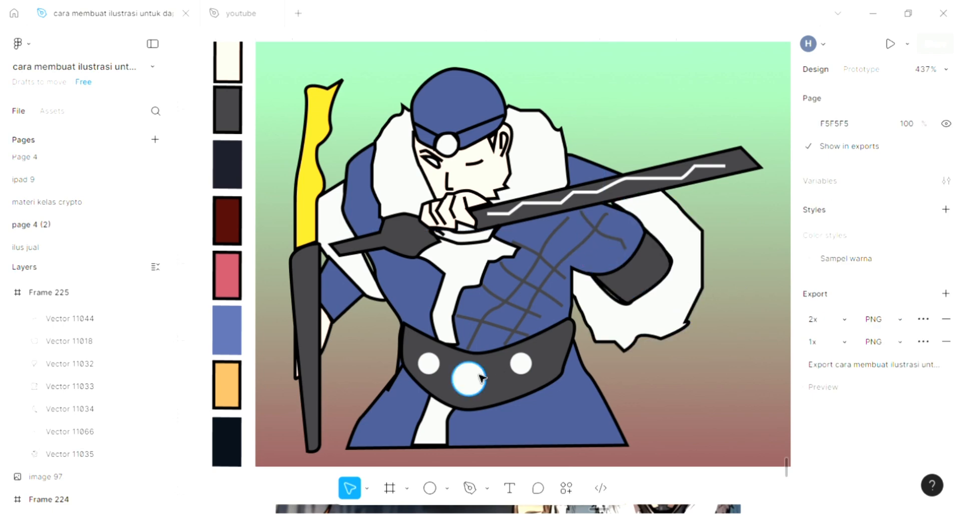
Draw a wavy four-point cross line about 25 × 13.5 from below the diagonal bar across both fold lines onto the upper arm
{"action": "scroll", "coordinate": [473, 379], "scroll_direction": "down", "scroll_amount": 1}
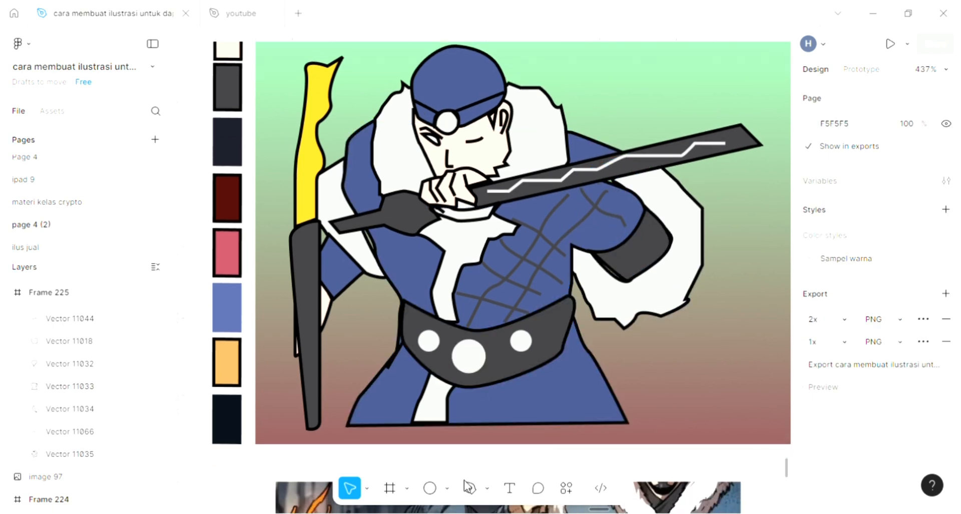
{"action": "key", "text": "p"}
{"action": "left_click", "coordinate": [535, 200]}
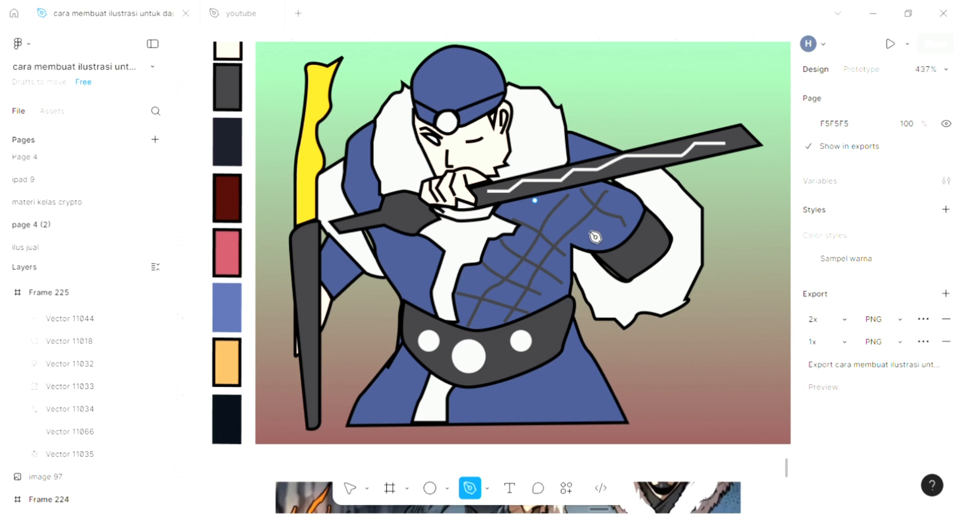
{"action": "left_click", "coordinate": [561, 218]}
{"action": "left_click", "coordinate": [587, 226]}
{"action": "left_click", "coordinate": [612, 242]}
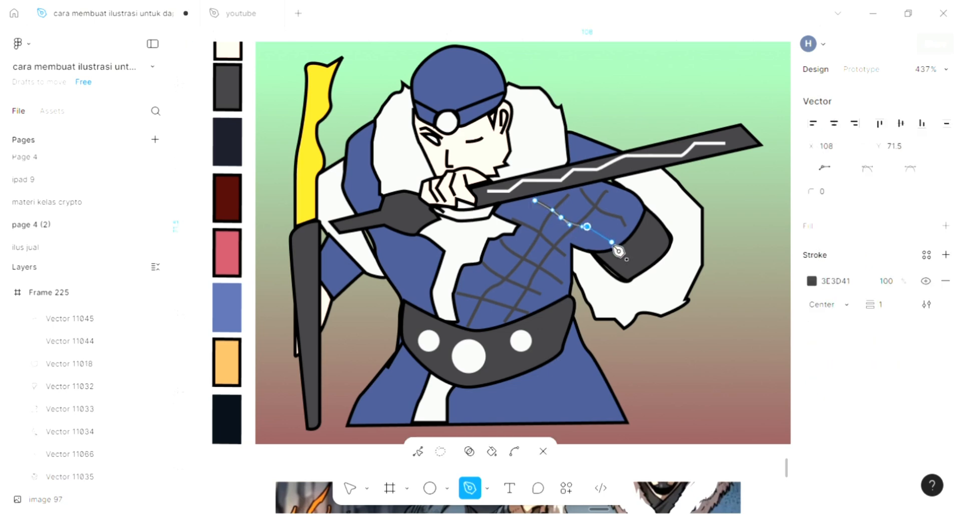
{"action": "key", "text": "Escape"}
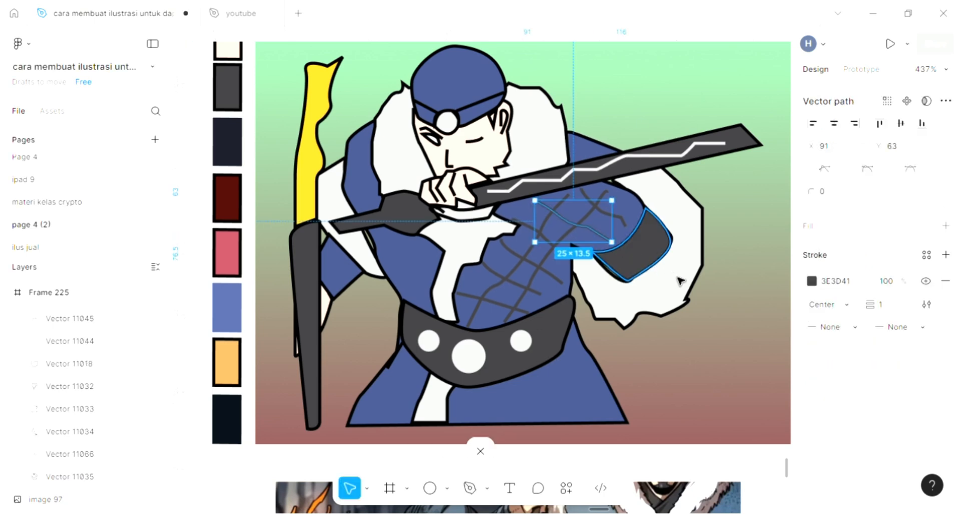
{"action": "key", "text": "Escape"}
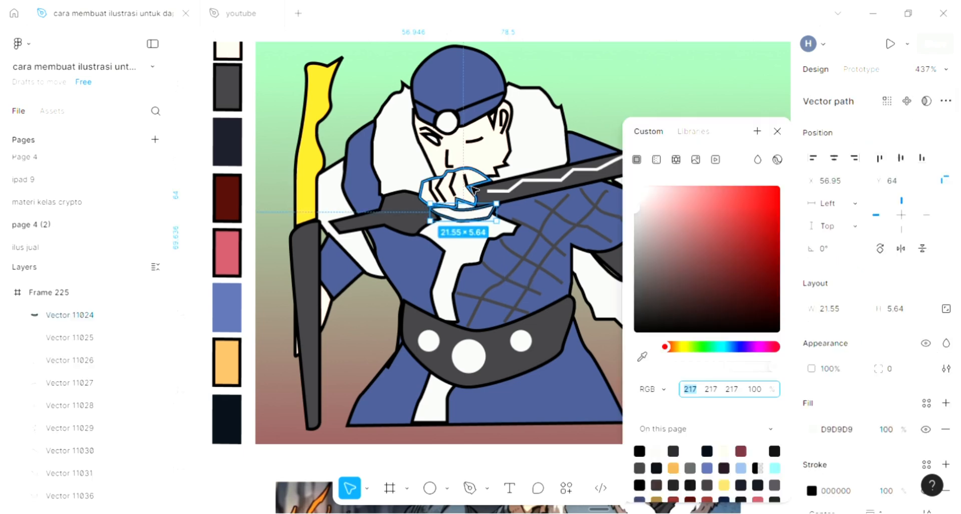
Set the fill of the crescent shape under the hand to FFE2D3 by sampling the hand's skin color
{"action": "type", "text": "i"}
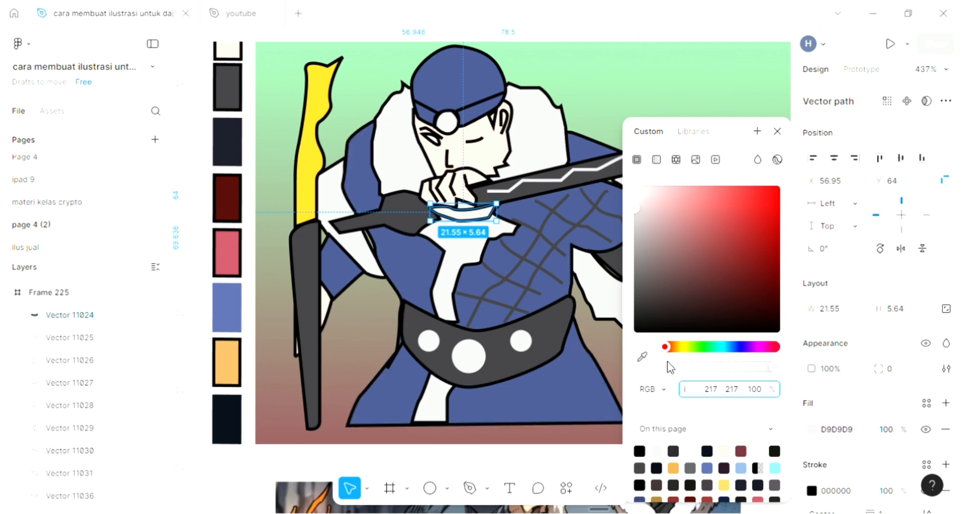
{"action": "left_click", "coordinate": [642, 356]}
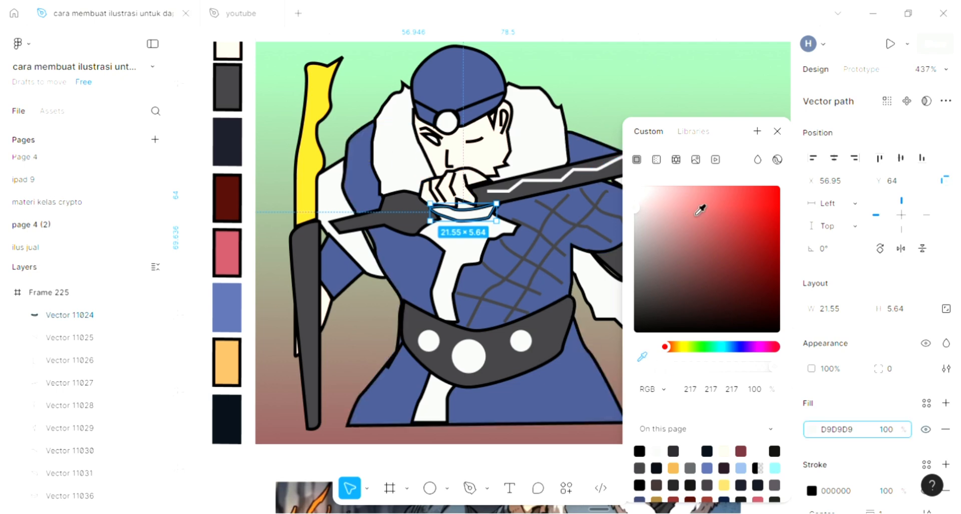
{"action": "left_click", "coordinate": [440, 193]}
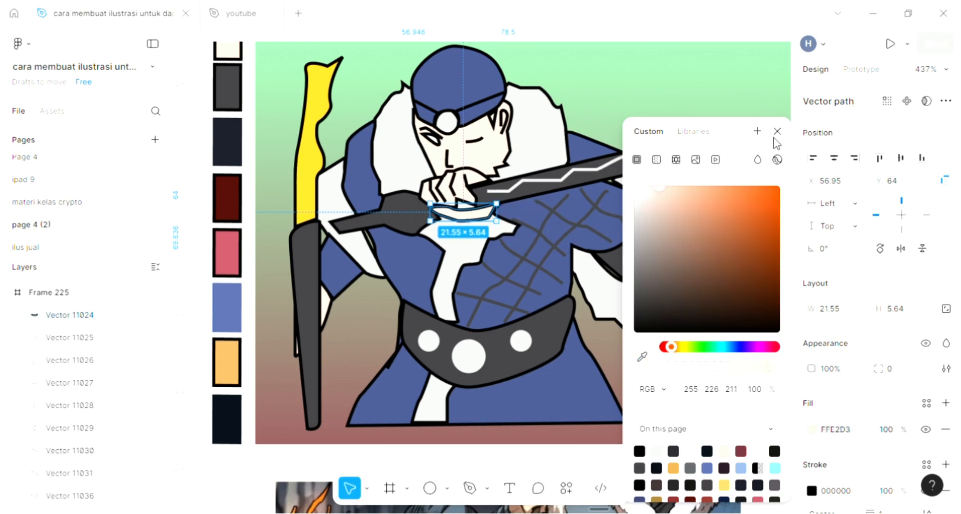
{"action": "left_click", "coordinate": [778, 132]}
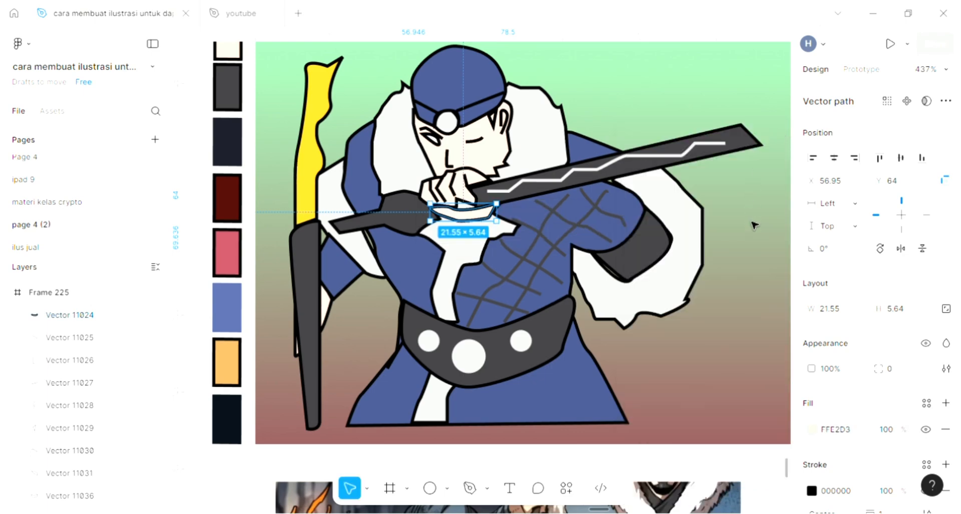